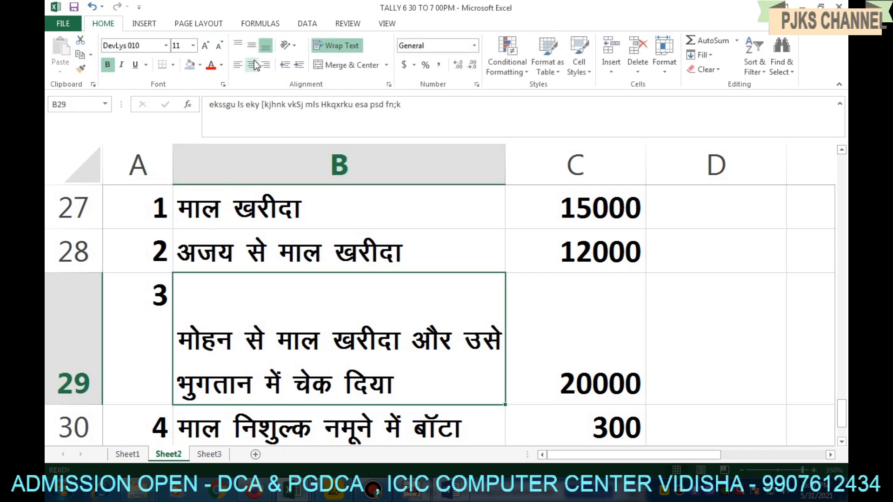
Step: Center the wrapped description in B29 horizontally and align it to the top of the cell
left_click(254, 65)
left_click(252, 46)
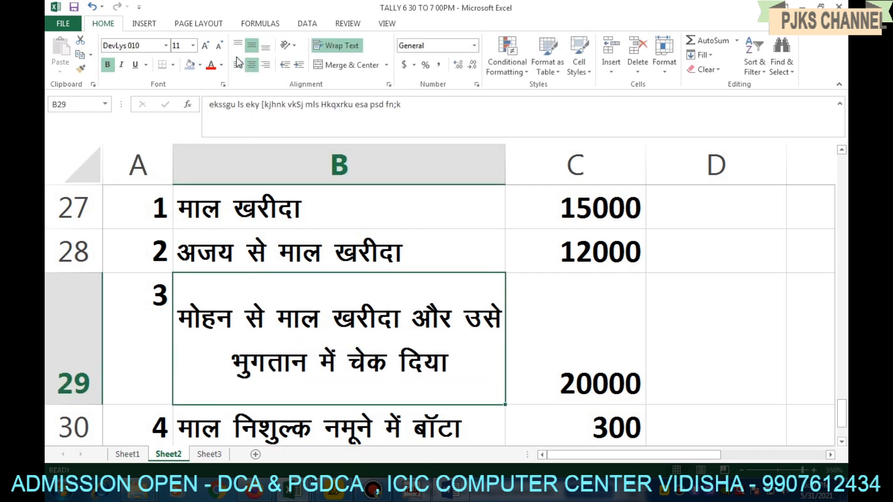
left_click(238, 45)
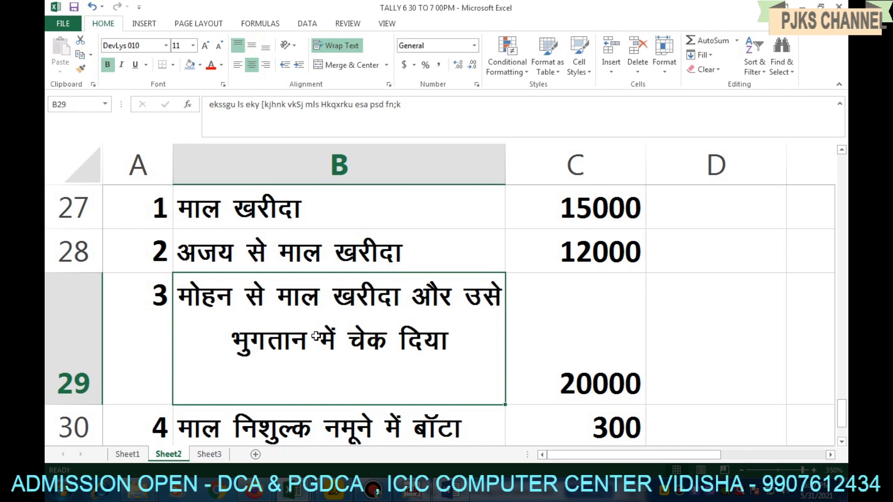
Step: Append "और भुगतान में चेक दिया" (vkSj Hkqxrku esa psd fn;k) to the purchase description in B27
scroll(302, 320, "up", 1)
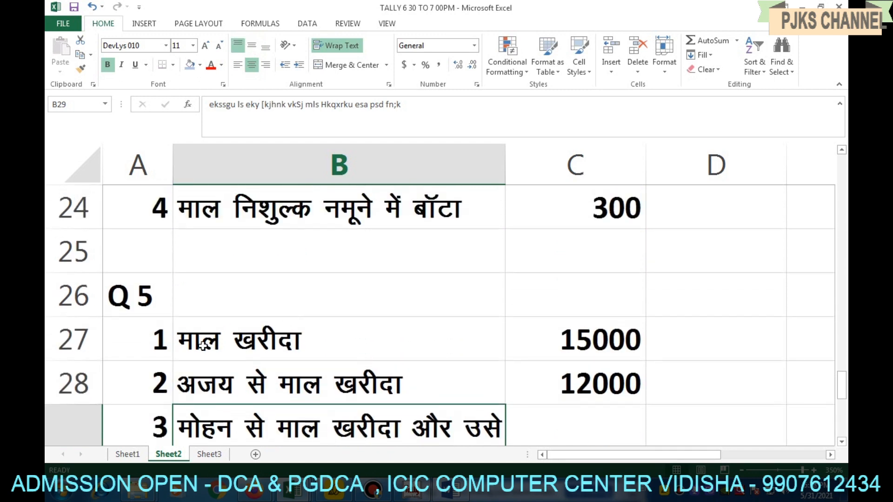
double_click(316, 342)
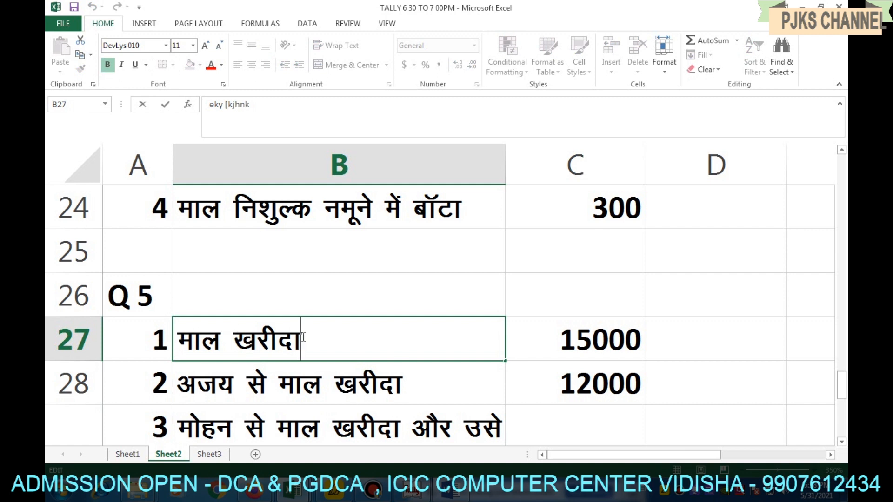
type("vk")
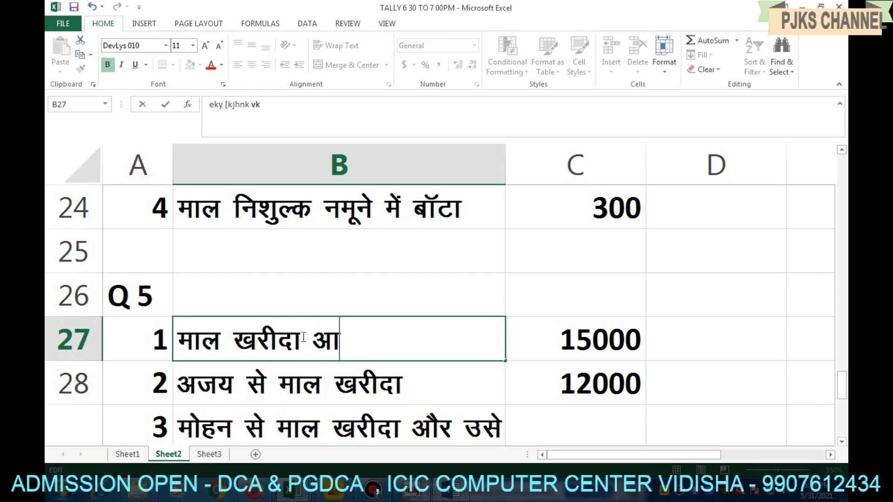
type("Sj Hkq")
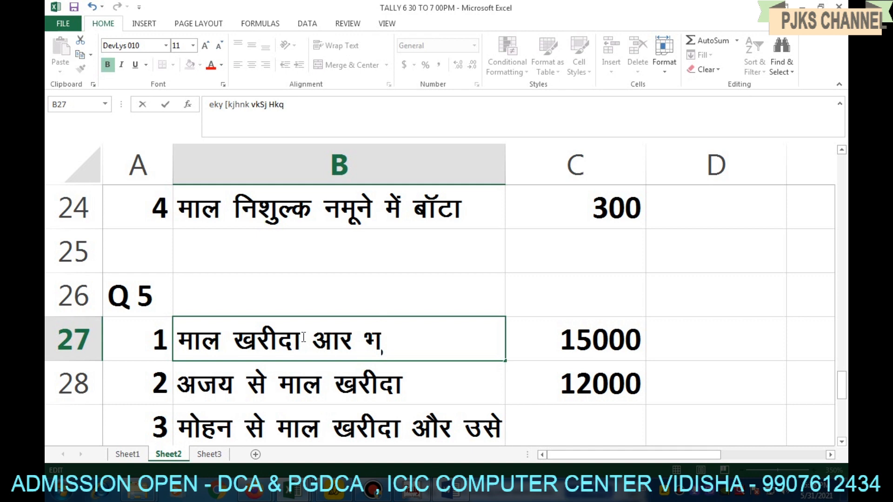
type("xrku esa ps")
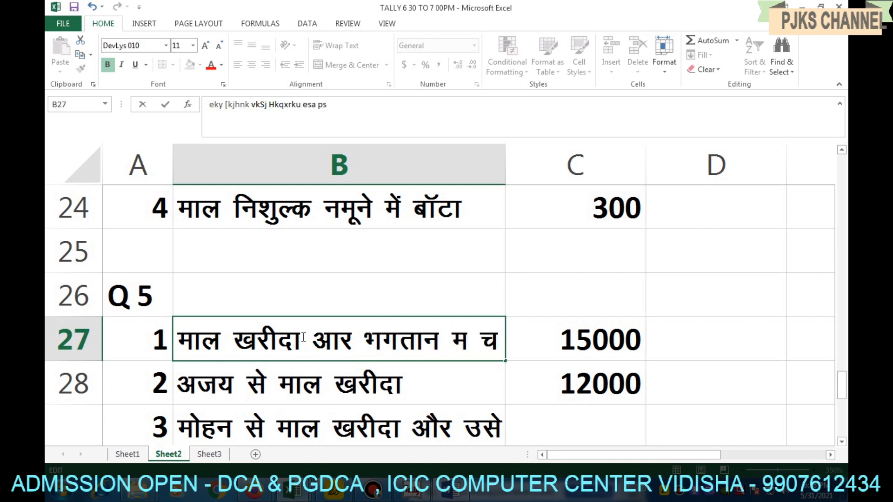
type("d fn;k")
key("Return")
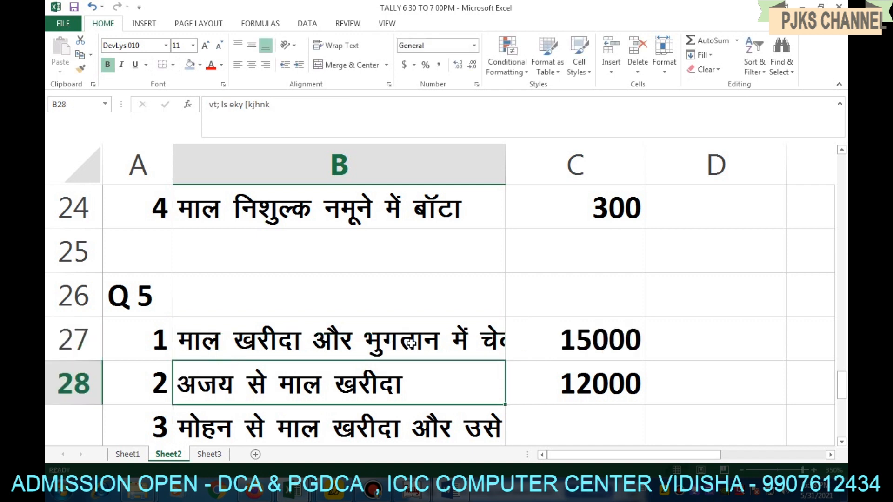
Step: Wrap the text in B27 and top-align cells A27:B27
left_click(444, 335)
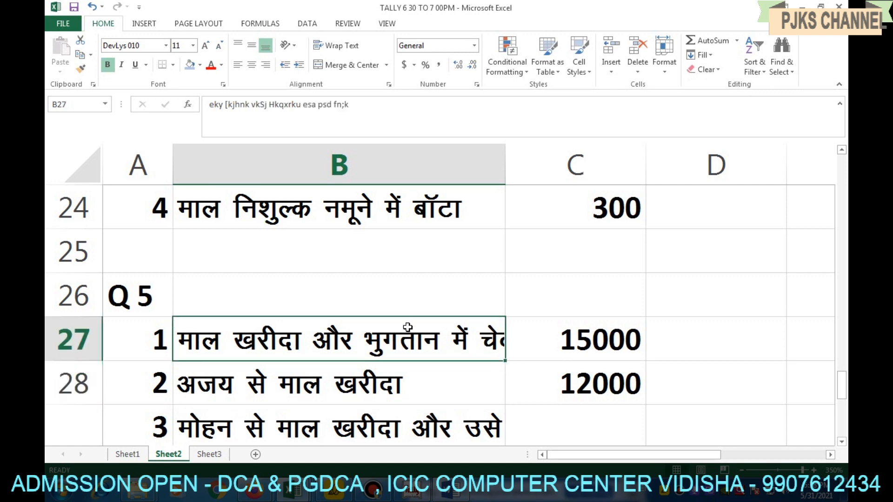
left_click(341, 48)
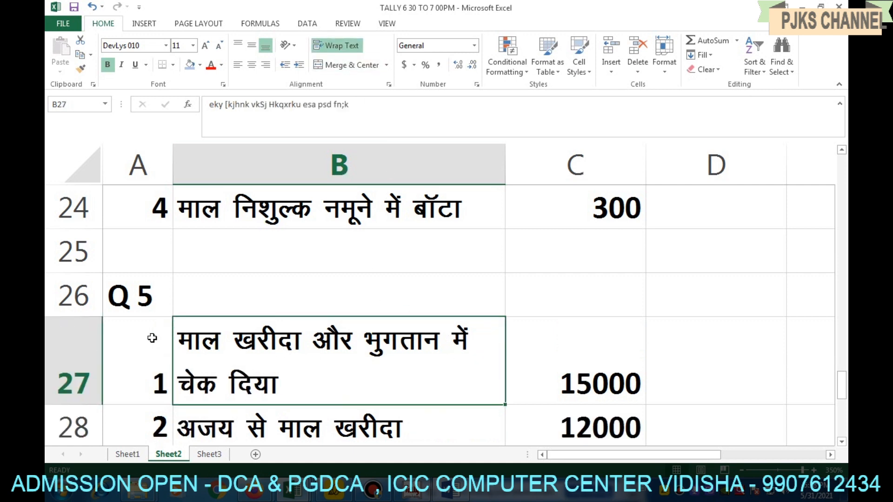
left_click_drag(158, 339, 200, 344)
left_click(239, 45)
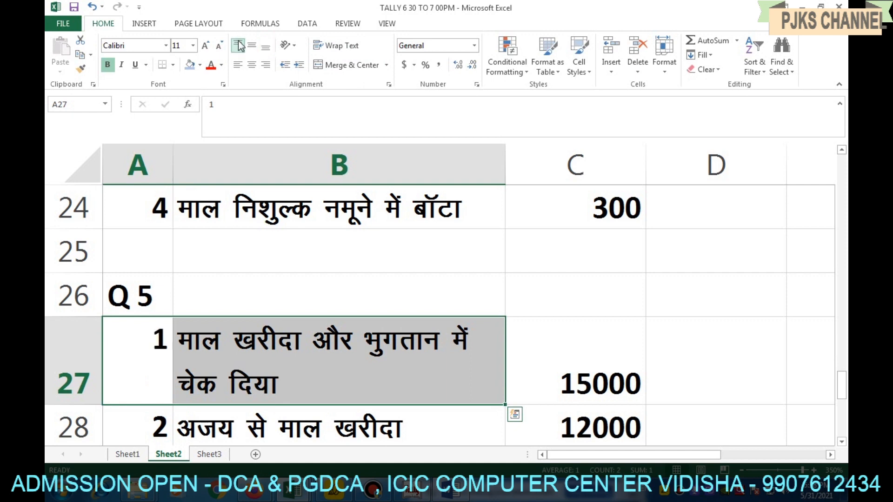
left_click(251, 45)
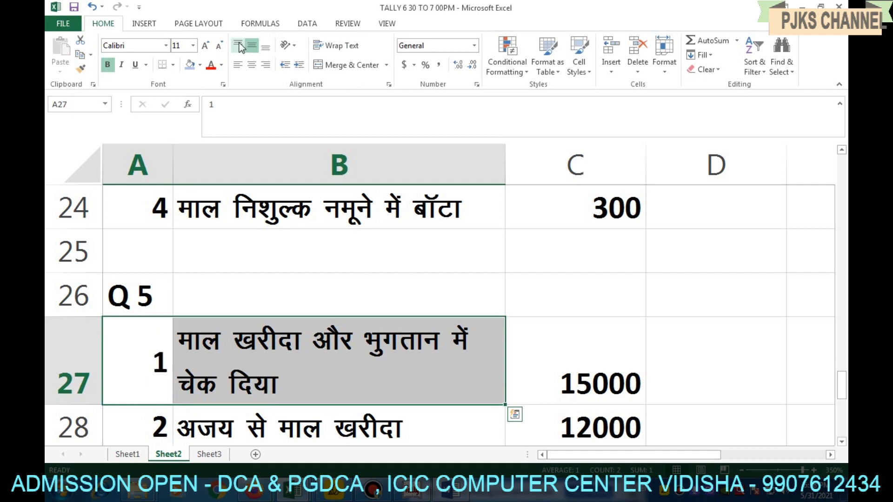
left_click(239, 45)
Step: Top-align the amount in C27 and set it to 35000
left_click(435, 335)
left_click(514, 364)
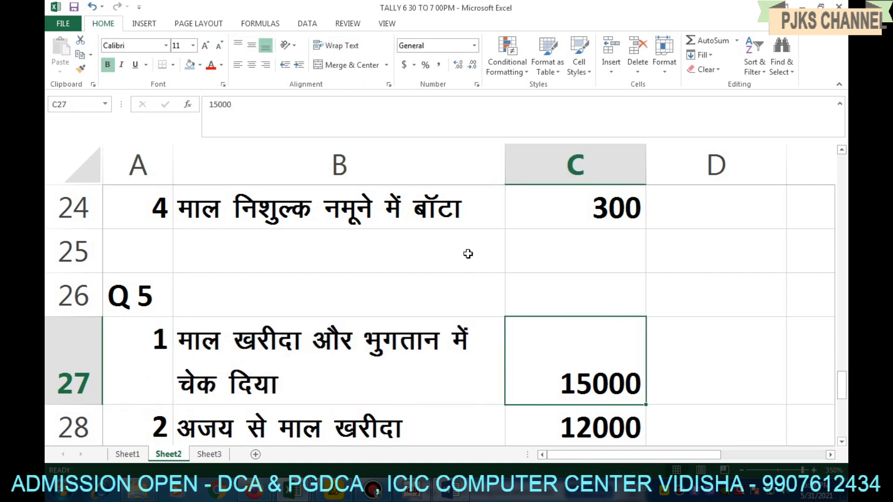
left_click(238, 45)
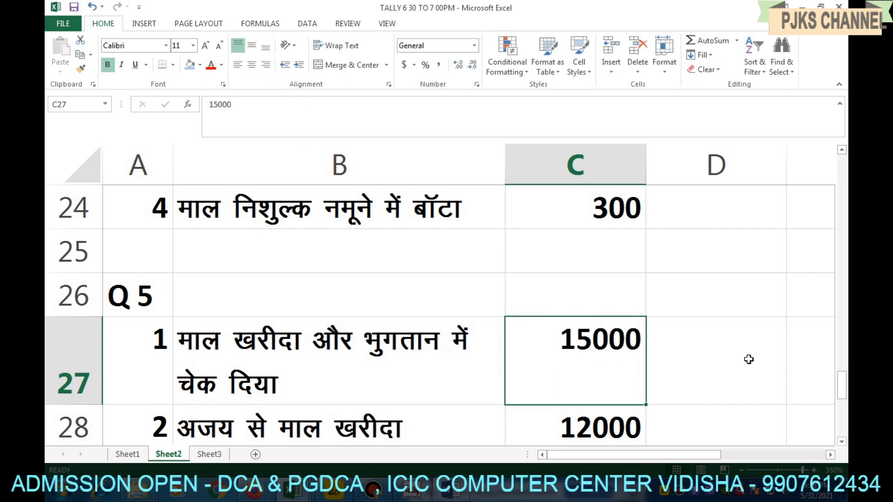
type("35000")
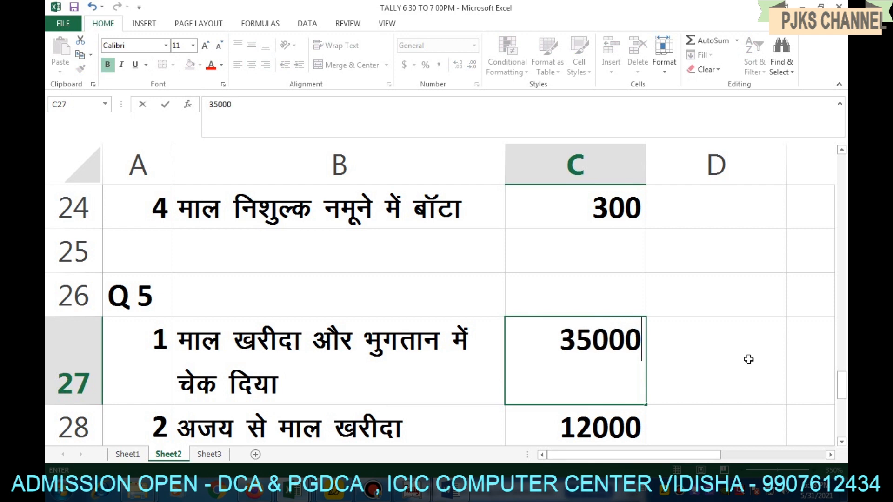
key("Return")
Step: Insert "नकद" (udn) before "माल" in the B28 description and set the amount in C28 to 25000
scroll(488, 353, "down", 1)
scroll(442, 363, "up", 1)
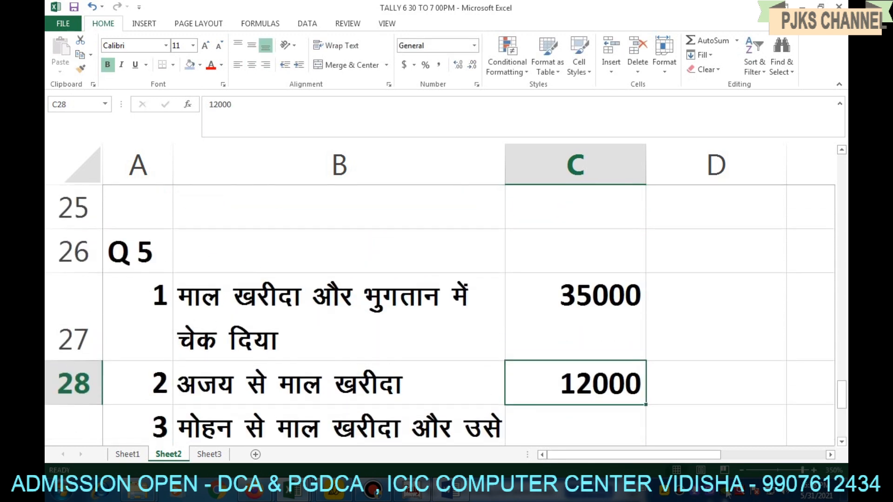
left_click(742, 469)
left_click(742, 469)
left_click(742, 469)
left_click(741, 469)
scroll(205, 316, "down", 1)
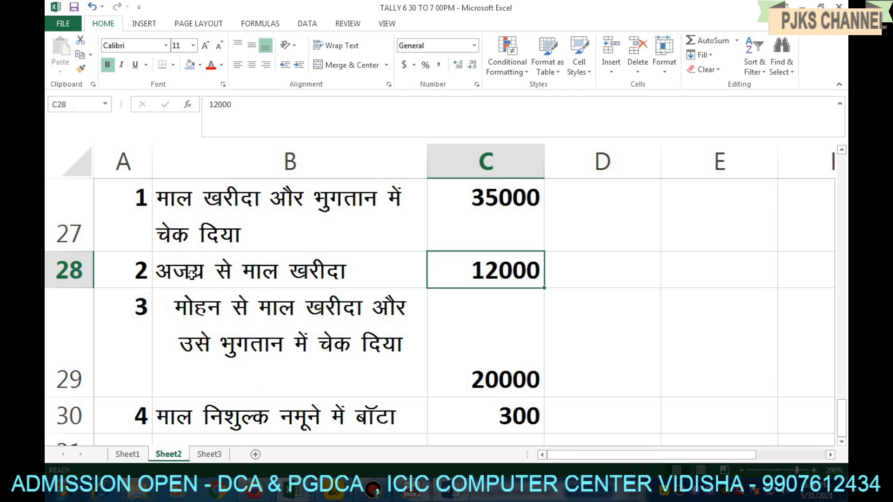
double_click(240, 272)
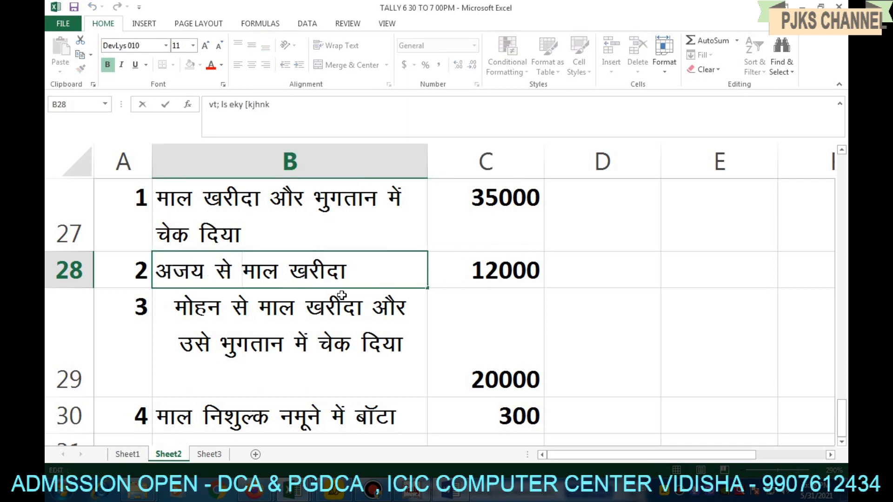
type("u")
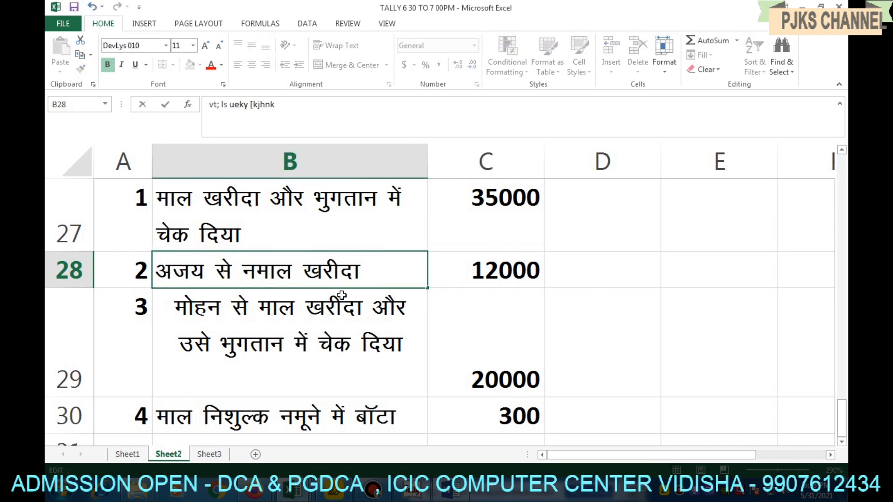
type("dn")
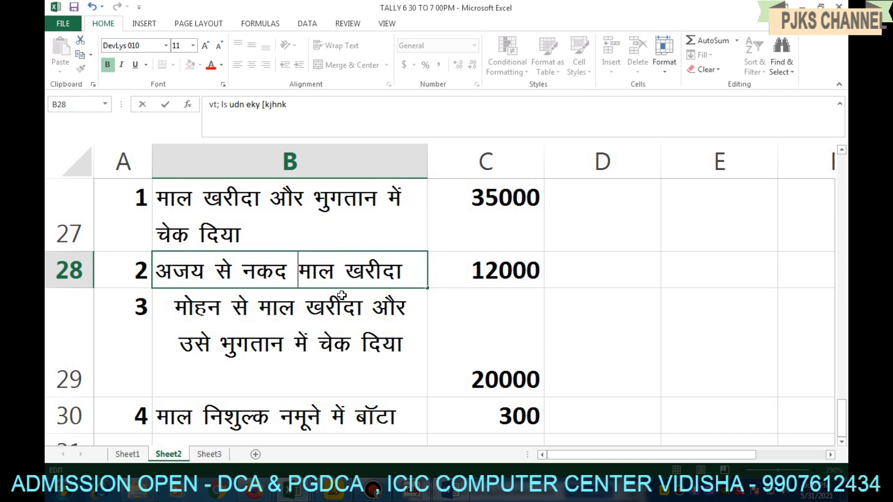
key("Tab")
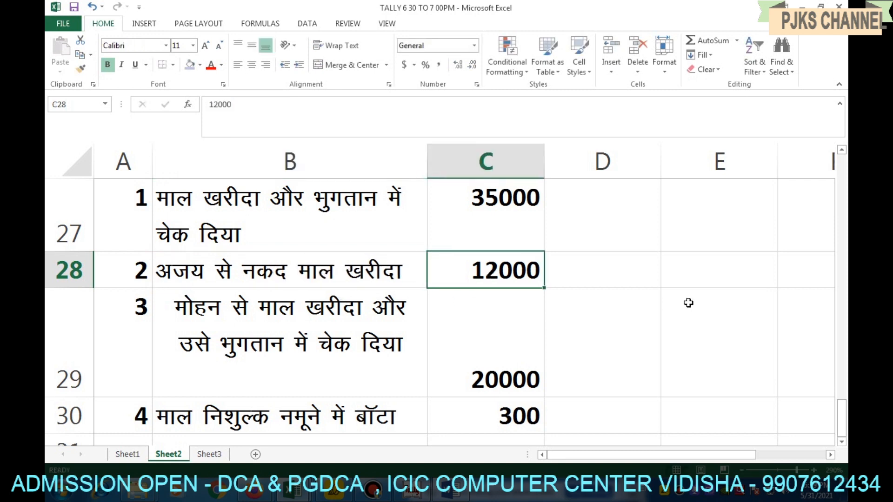
type("25000")
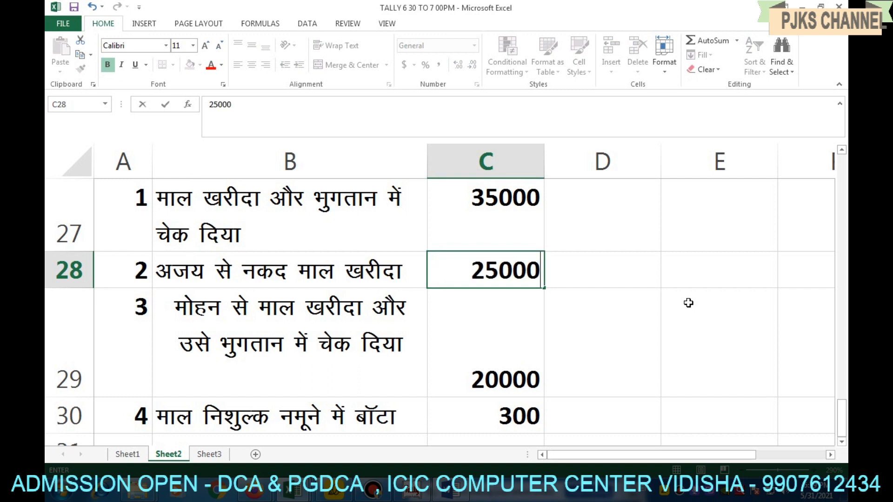
key("Return")
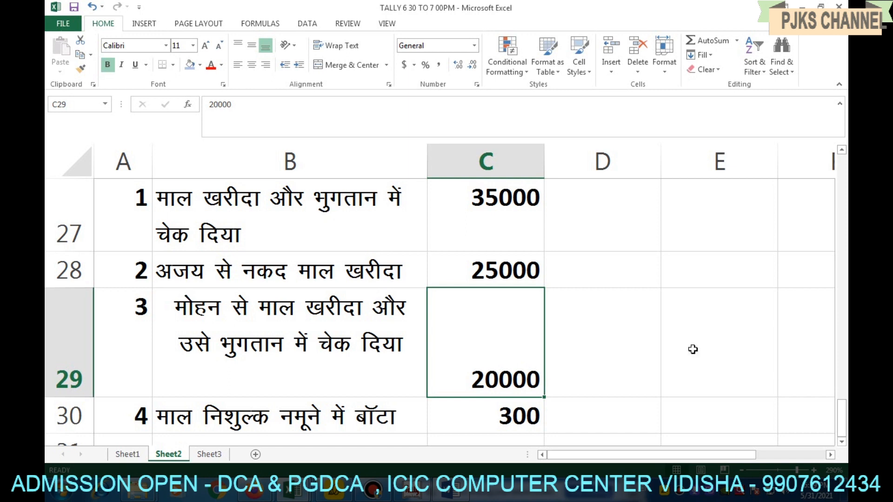
Step: Set the amount in C29 to 5000 and top-align it
type("25")
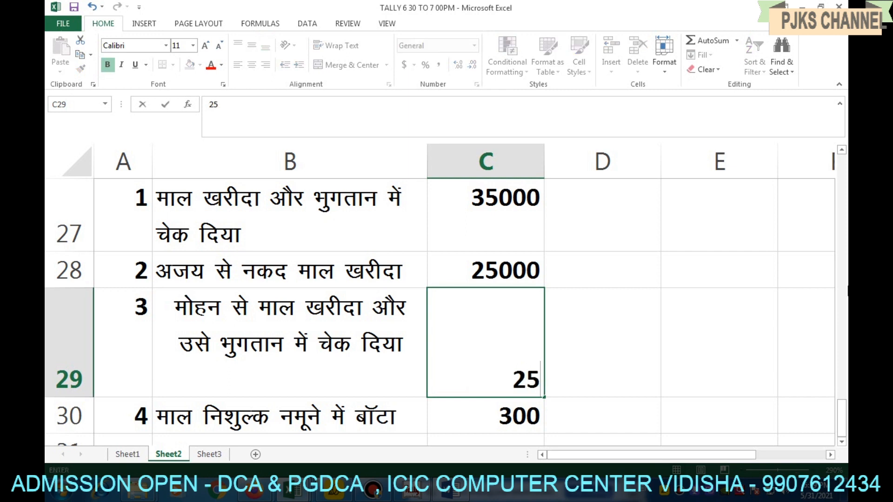
key("BackSpace")
key("BackSpace")
type("5000")
key("Return")
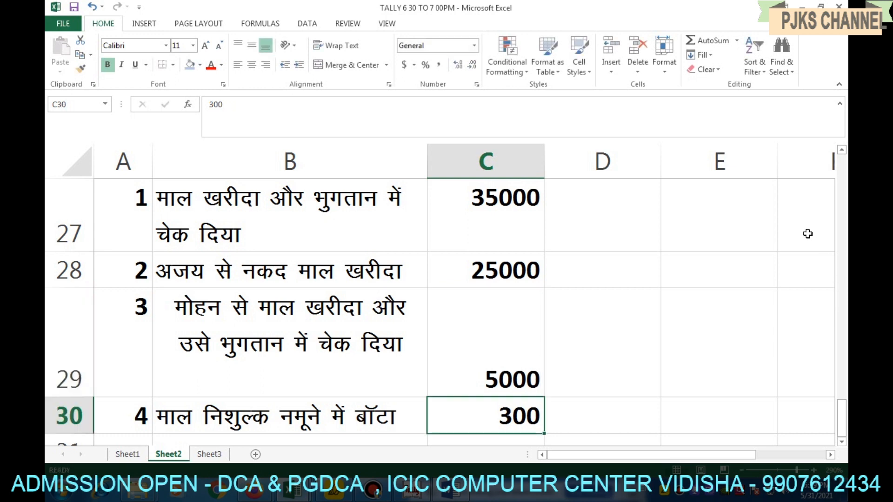
left_click(473, 357)
left_click(241, 46)
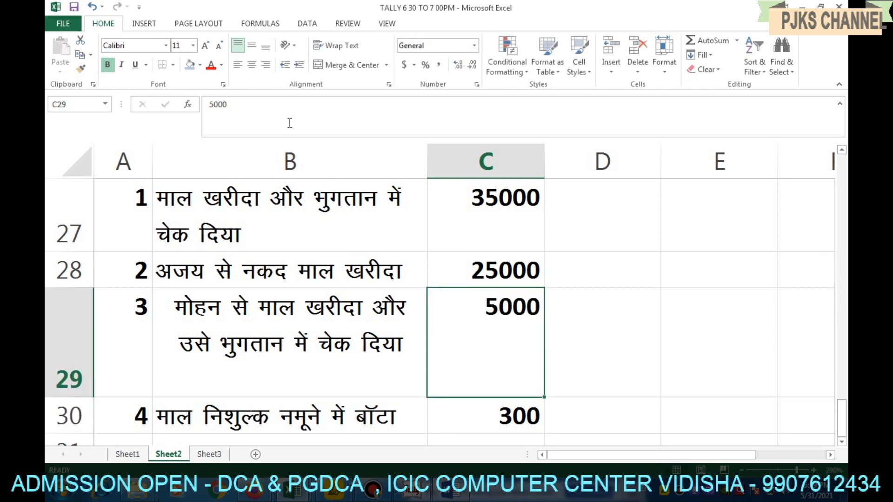
left_click(548, 378)
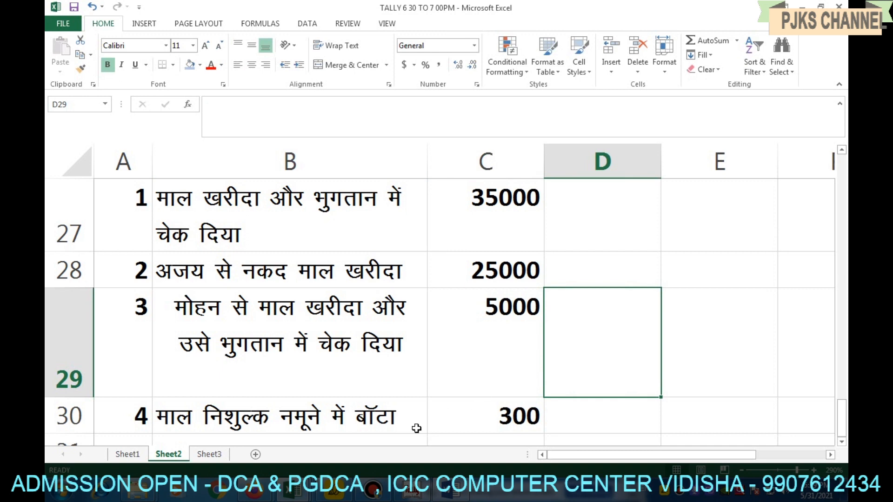
Step: Replace the description in B30 with "माल आग लगने से नष्ट हुआ" (eky vkx yxus ls u"V gqvk) and set the amount in C30 to 15000
left_click(172, 426)
key("Delete")
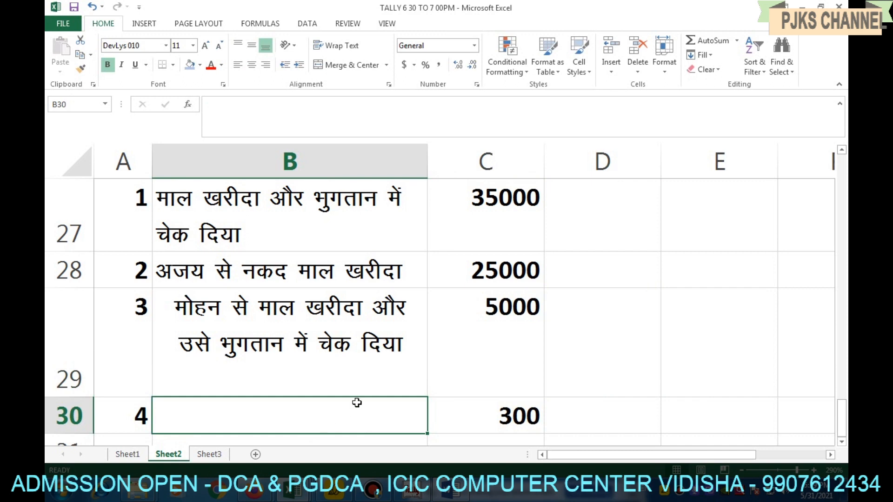
scroll(355, 403, "up", 3)
scroll(355, 353, "down", 1)
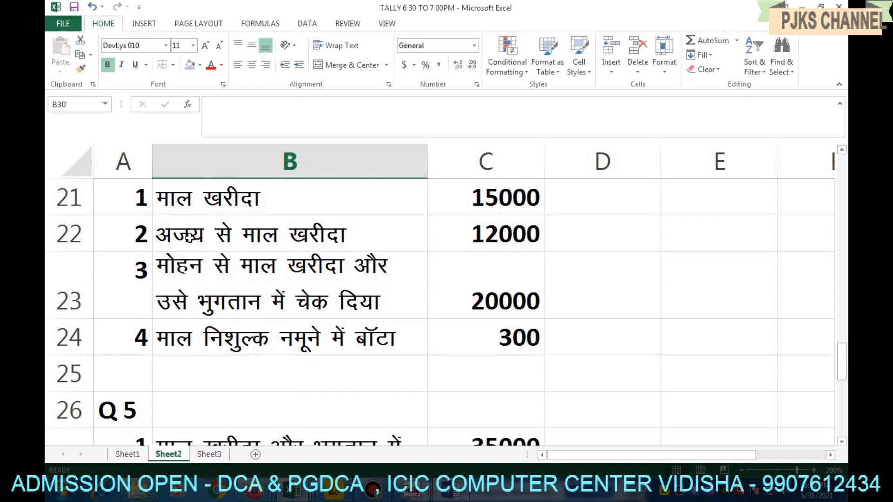
scroll(301, 285, "up", 3)
scroll(245, 346, "down", 1)
scroll(245, 348, "up", 3)
scroll(327, 351, "down", 11)
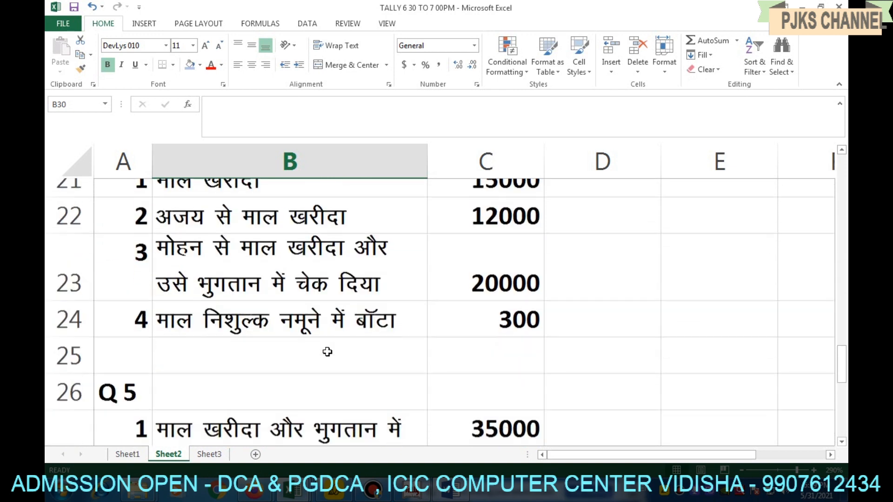
scroll(327, 350, "up", 4)
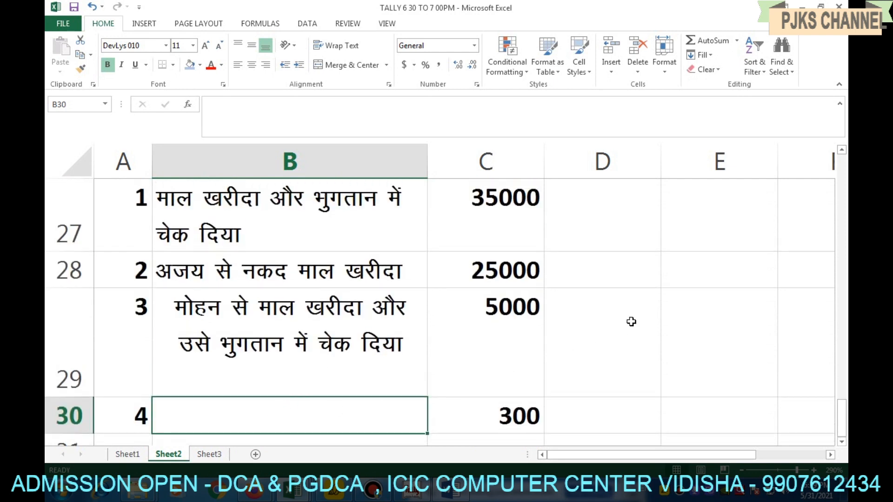
type("ek")
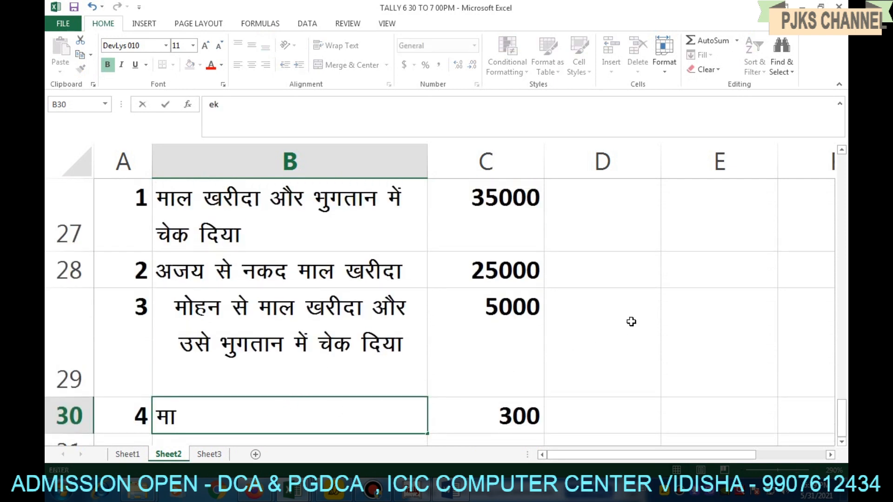
type("y vkx")
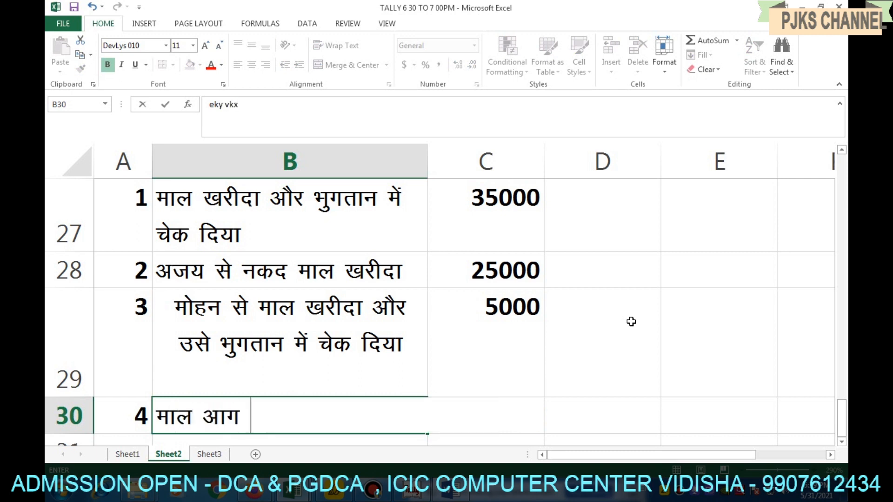
type(" yxus ls u\"V g")
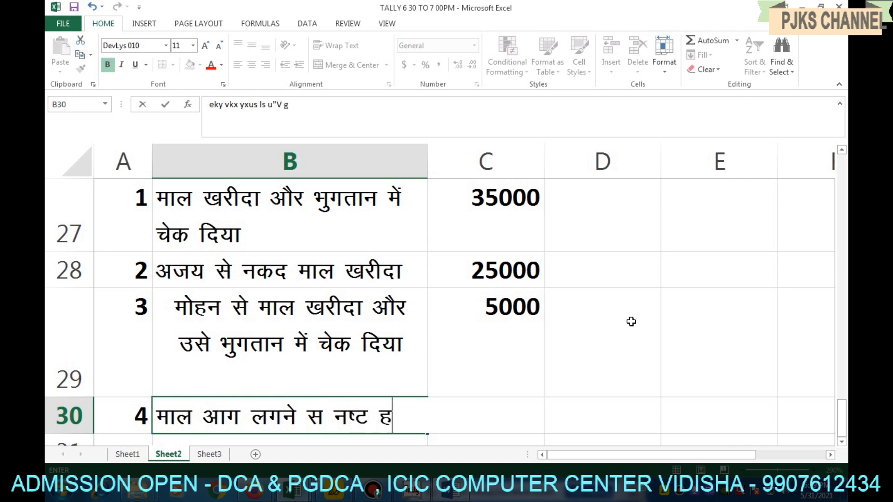
type("qvk")
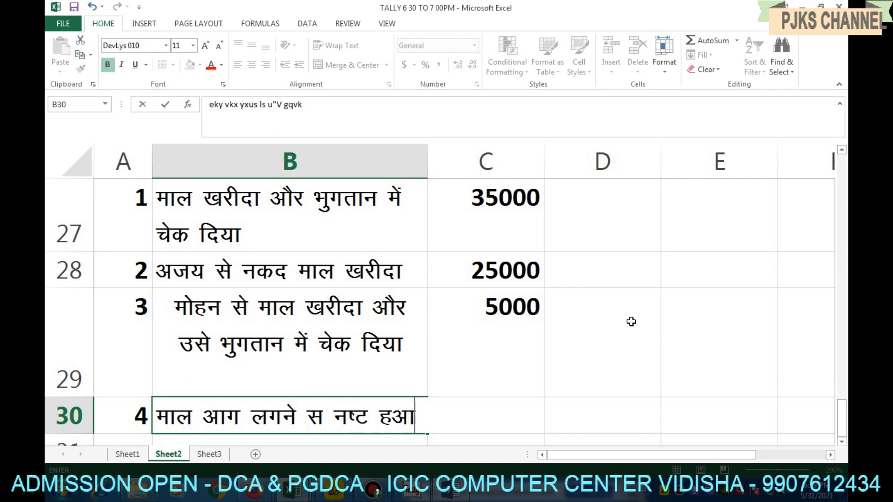
key("Tab")
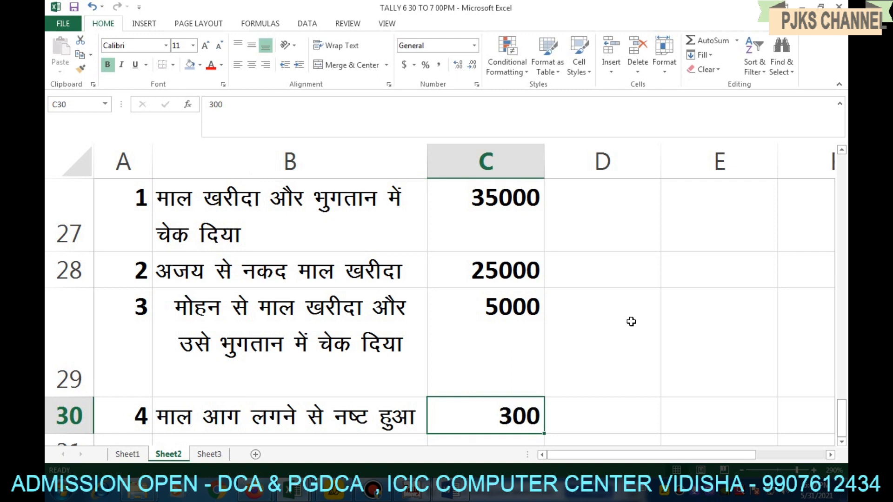
type("15000")
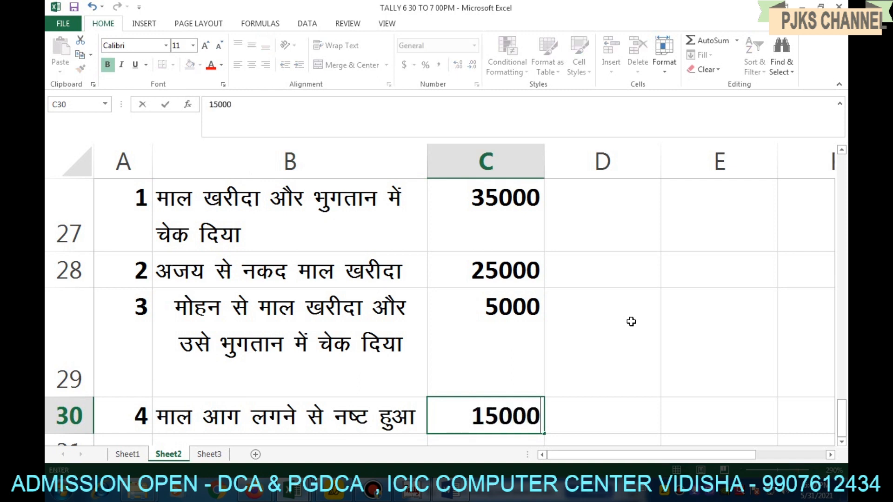
key("Return")
Step: Number row 31 as transaction 5 in A31 and copy the description of B30 into B31
left_click(135, 382)
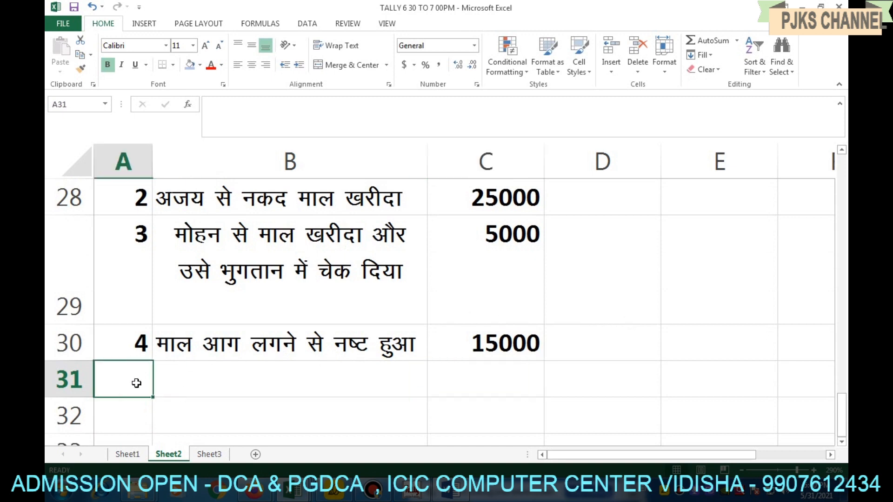
type("5")
key("Tab")
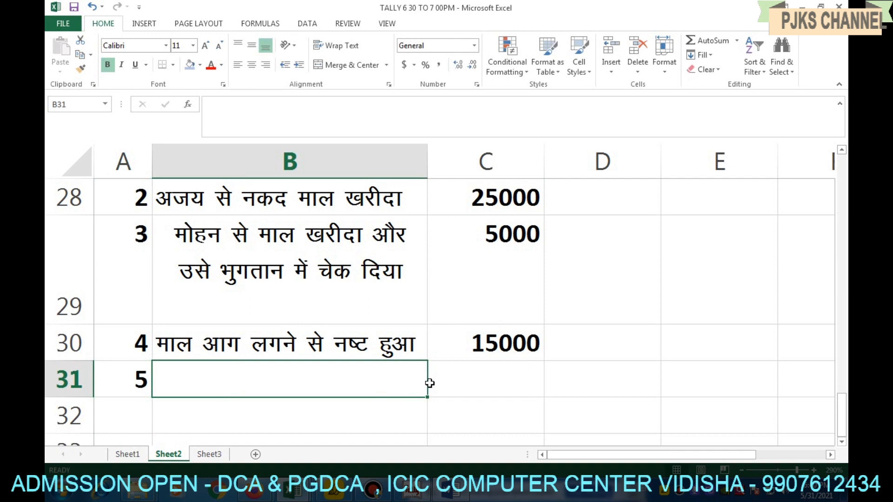
type("p")
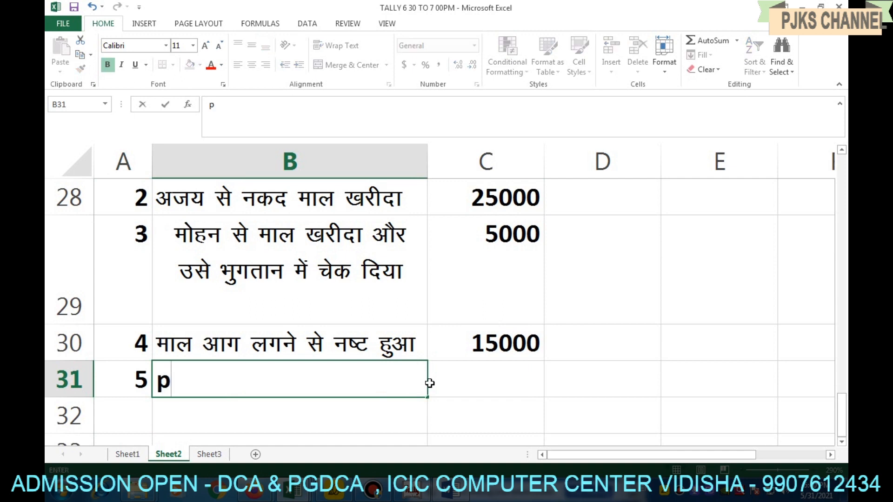
key("BackSpace")
left_click(322, 343)
key("ctrl+c")
left_click(313, 381)
key("ctrl+v")
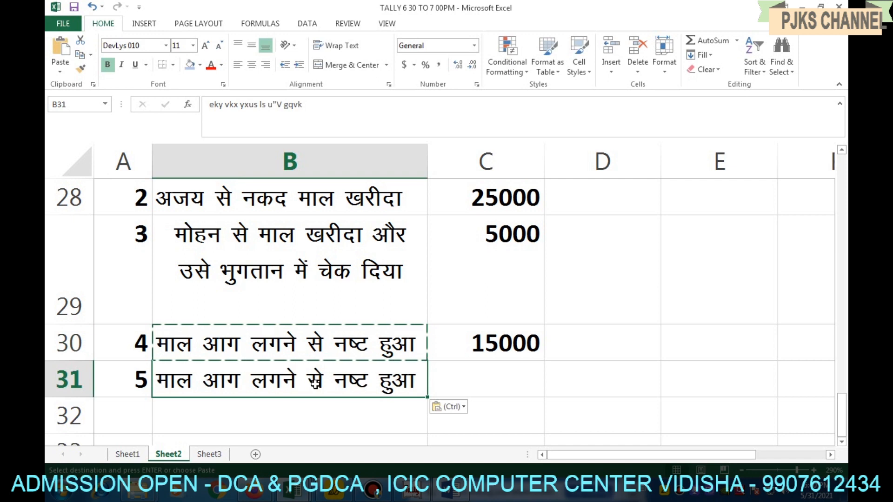
Step: Overwrite the copied description in B31 with "चोरी हुई" (pksjh gqbZ) and set the amount in C31 to 25000
type("[")
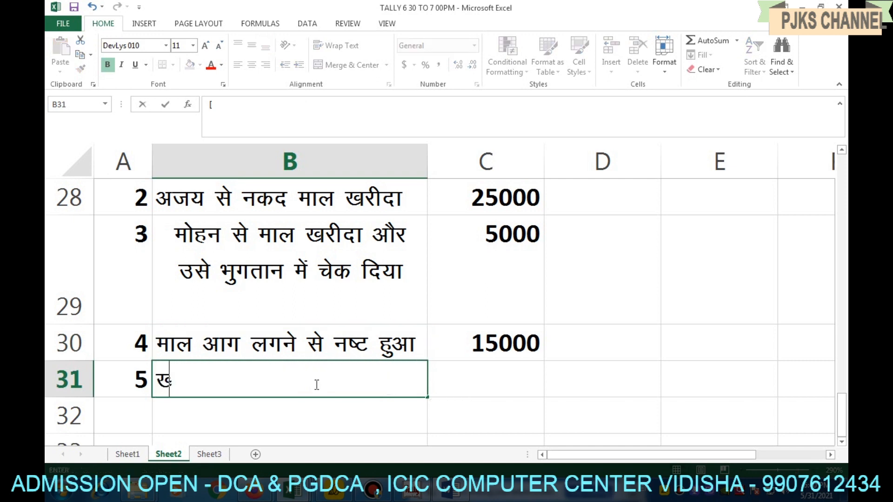
key("BackSpace")
type("pksjh q")
key("BackSpace")
type("gqbZ")
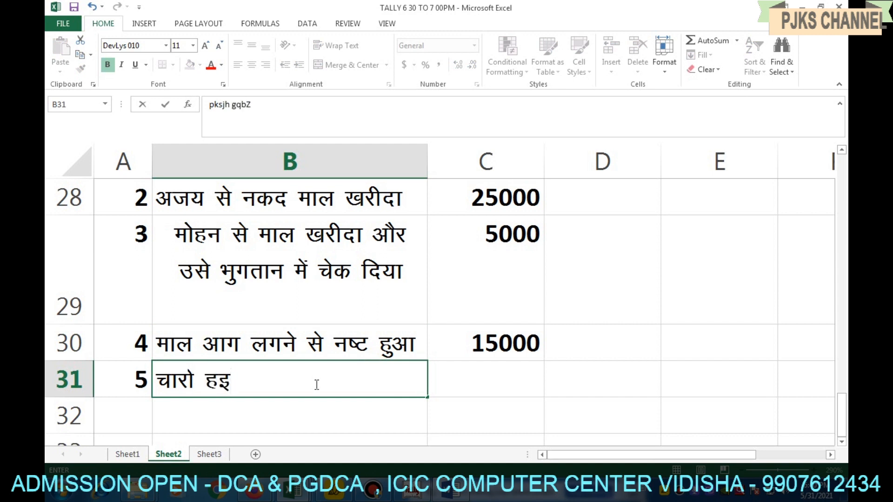
key("Tab")
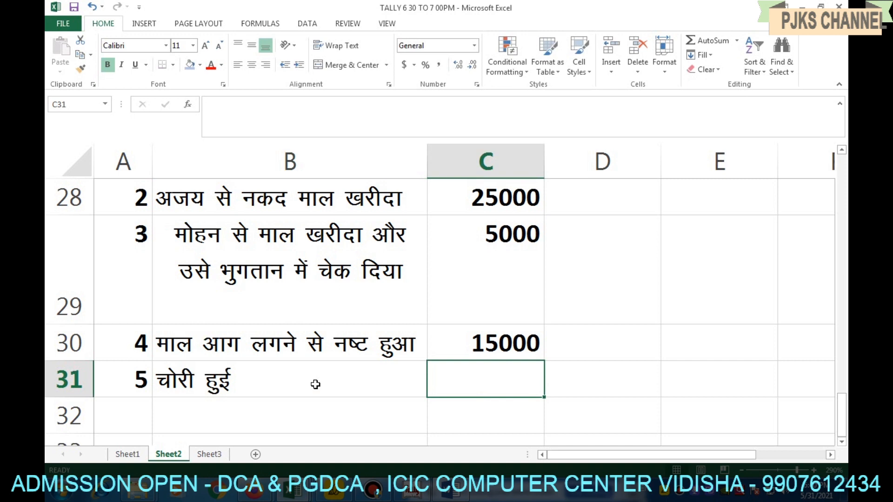
type("25000")
key("Return")
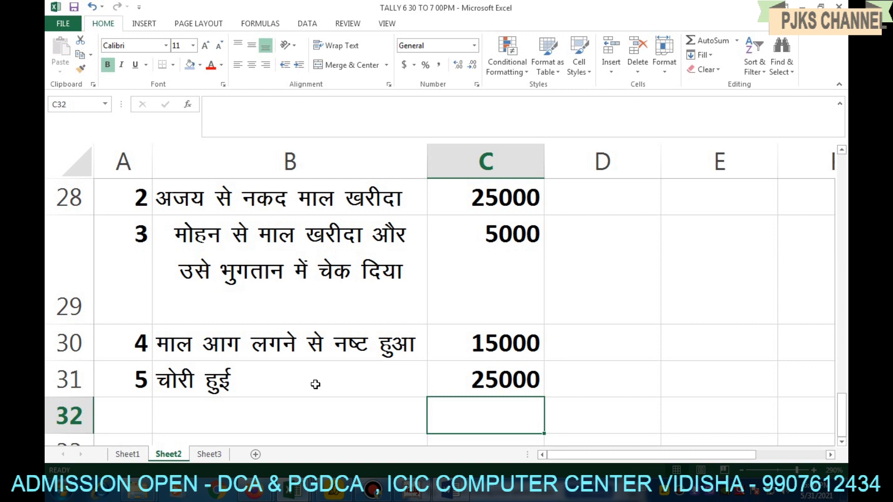
Step: On Sheet3, change the credit line of Q 5 entry 1 in B59 to "TO BANK A/C"
left_click(295, 309)
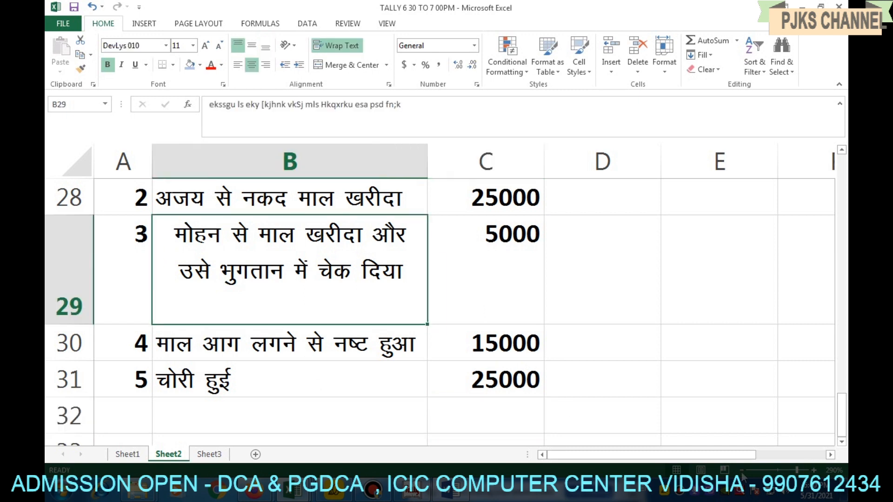
left_click(743, 470)
left_click(742, 470)
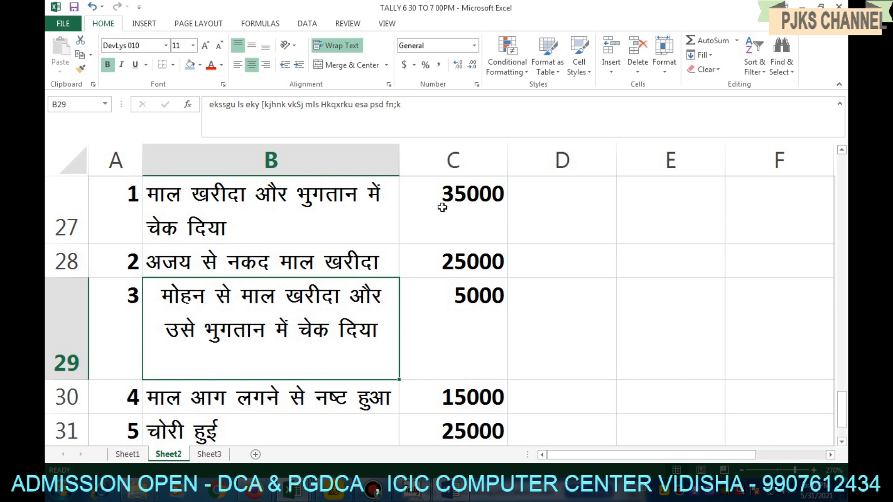
left_click(210, 455)
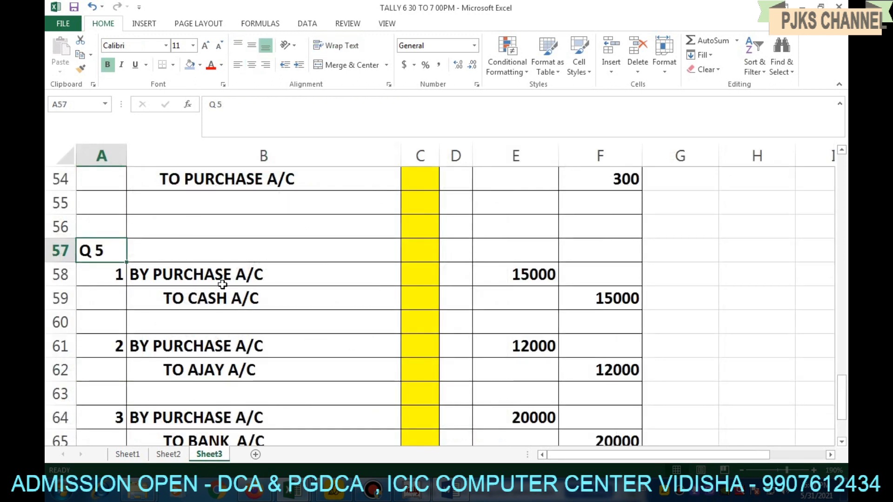
double_click(226, 301)
key("BackSpace")
key("BackSpace")
key("BackSpace")
key("BackSpace")
key("BackSpace")
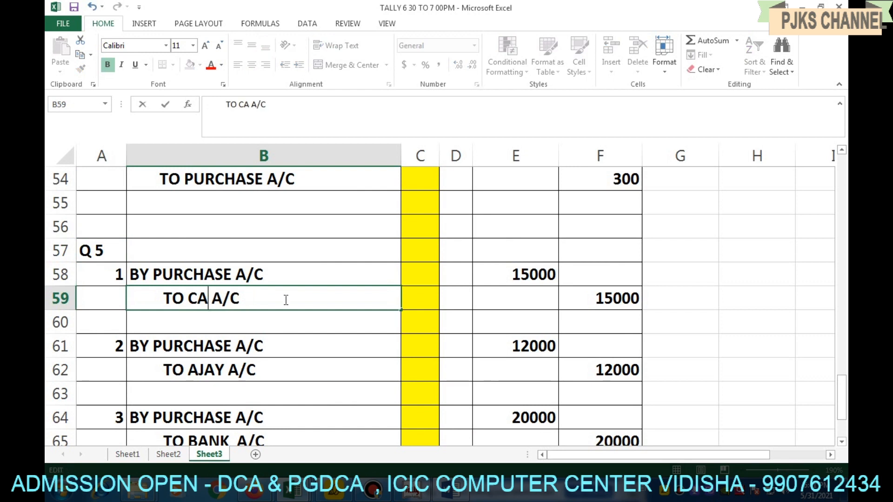
type("ba")
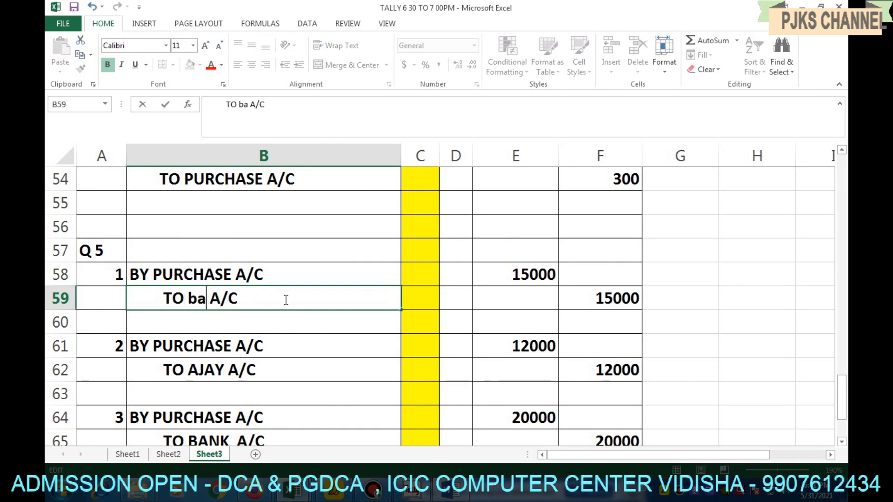
key("BackSpace")
key("BackSpace")
key("BackSpace")
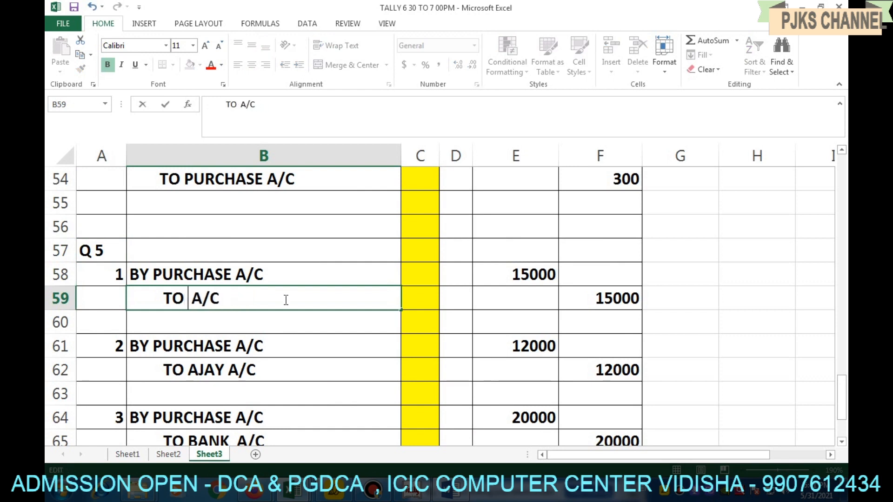
type("BANK")
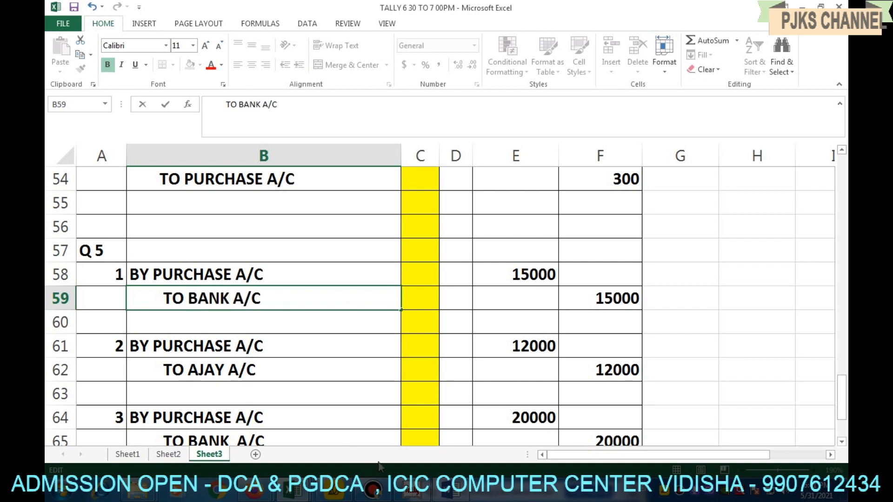
Step: Check transaction 1 on Sheet2 and set the debit in E58 and the credit in F59 on Sheet3 to 35000
left_click(184, 455)
left_click(321, 228)
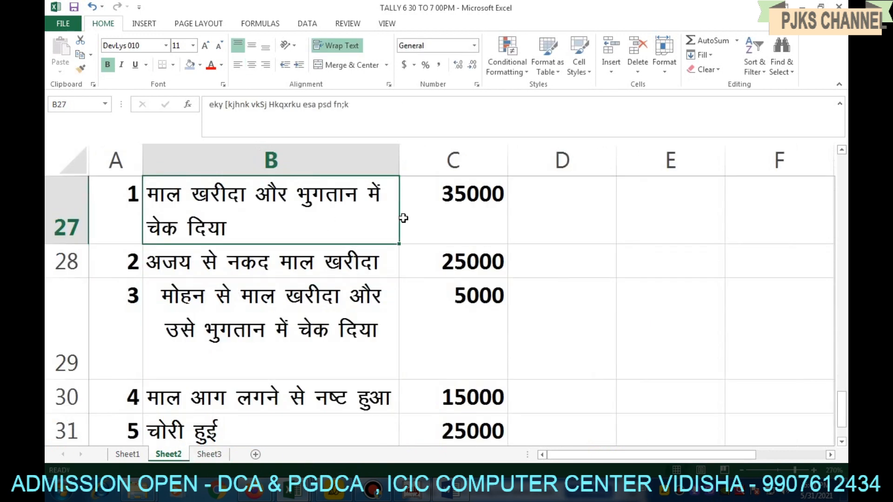
left_click(210, 455)
left_click(530, 276)
type("35000")
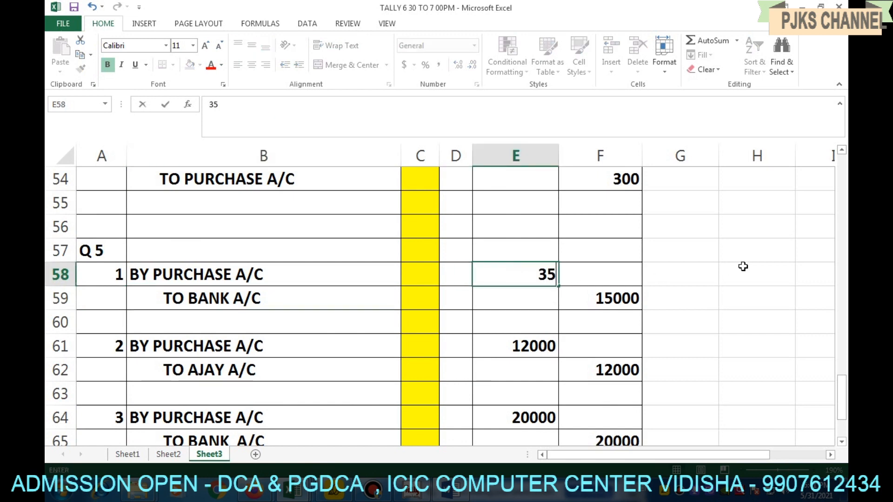
key("Right")
key("Down")
type("35000")
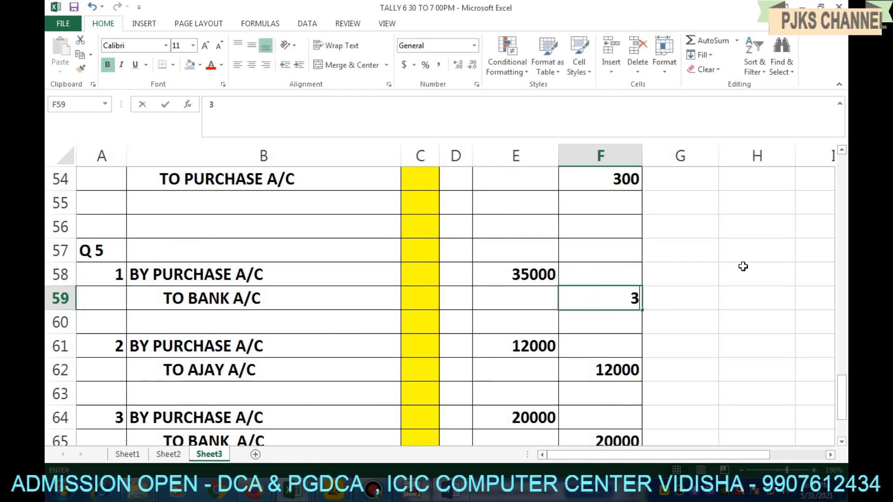
left_click(260, 342)
Step: Check transaction 2 on Sheet2 and change the credit line of entry 2 in B62 on Sheet3 to "TO CASH A/C"
left_click(180, 456)
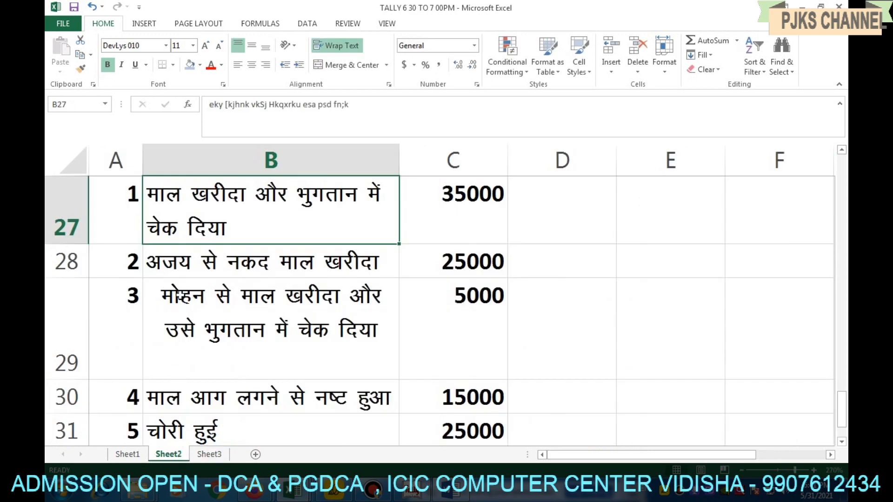
left_click(181, 272)
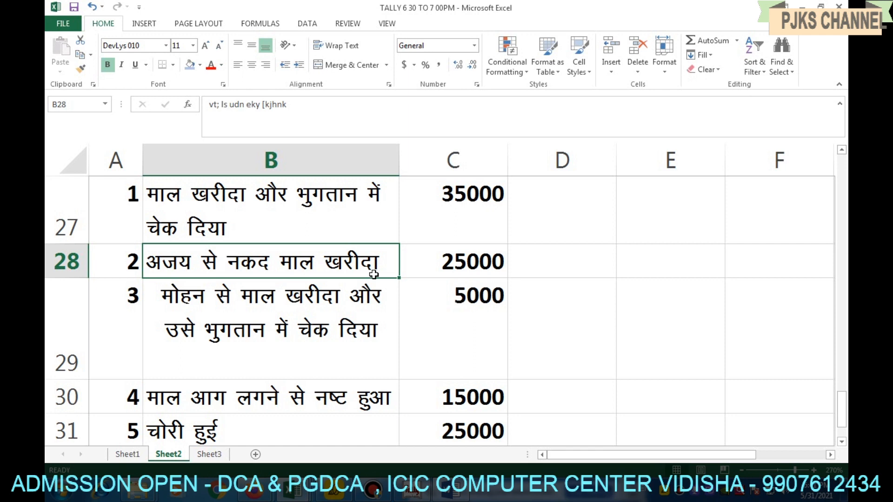
left_click(468, 272)
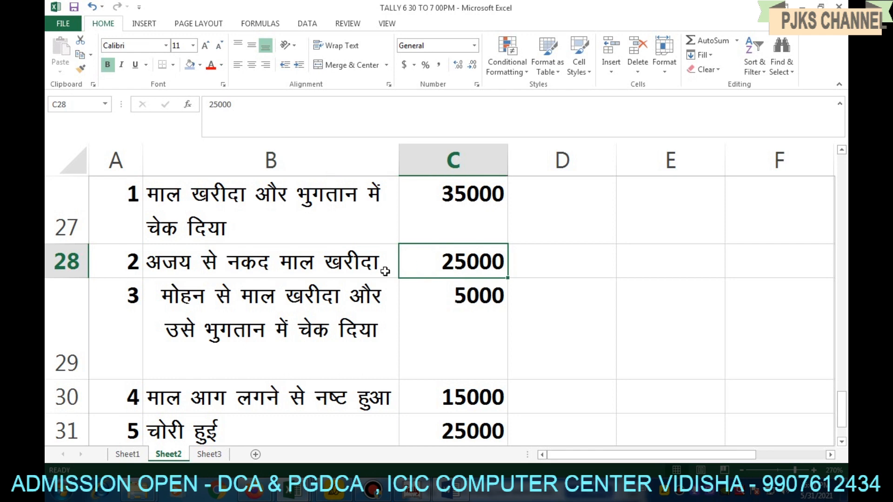
left_click(209, 455)
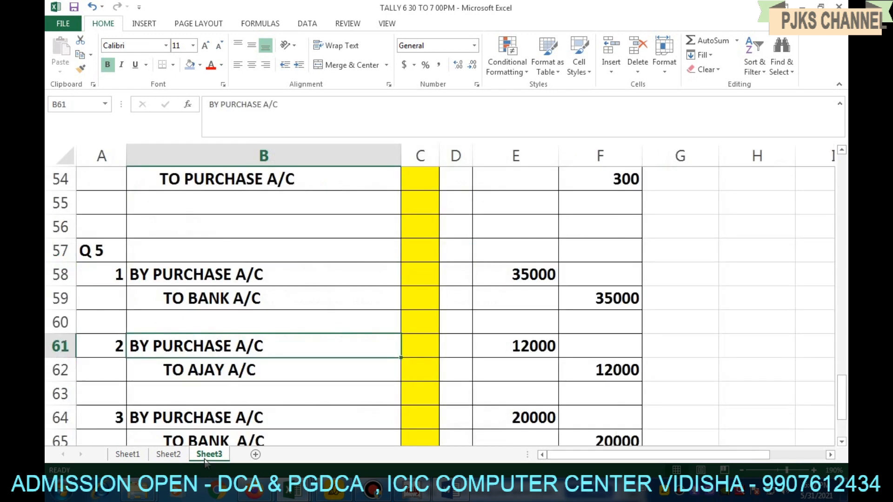
double_click(222, 370)
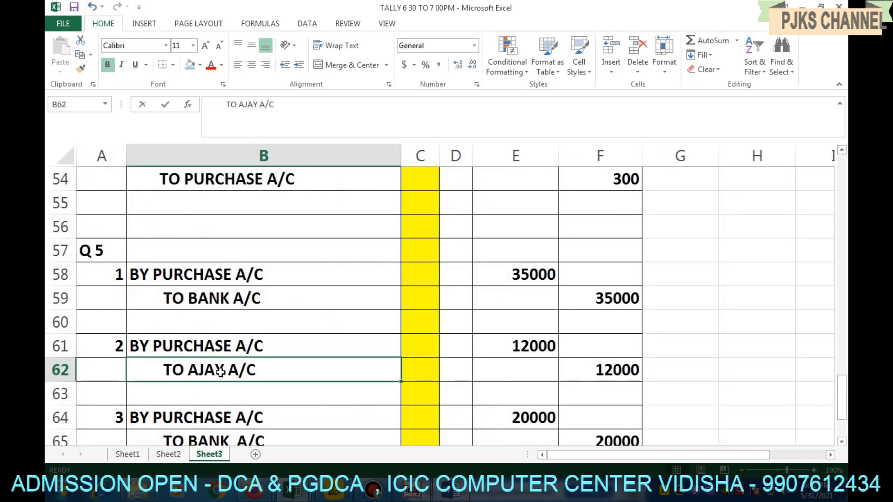
key("BackSpace")
key("BackSpace")
key("BackSpace")
key("BackSpace")
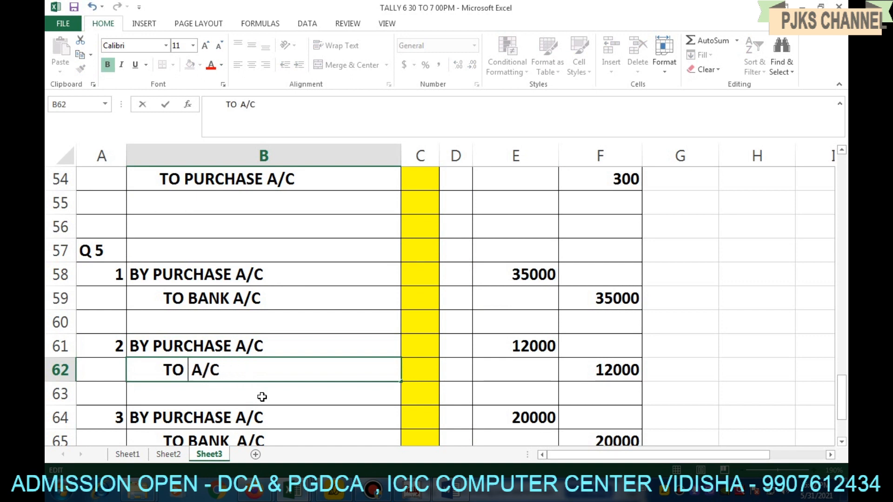
type("CASH")
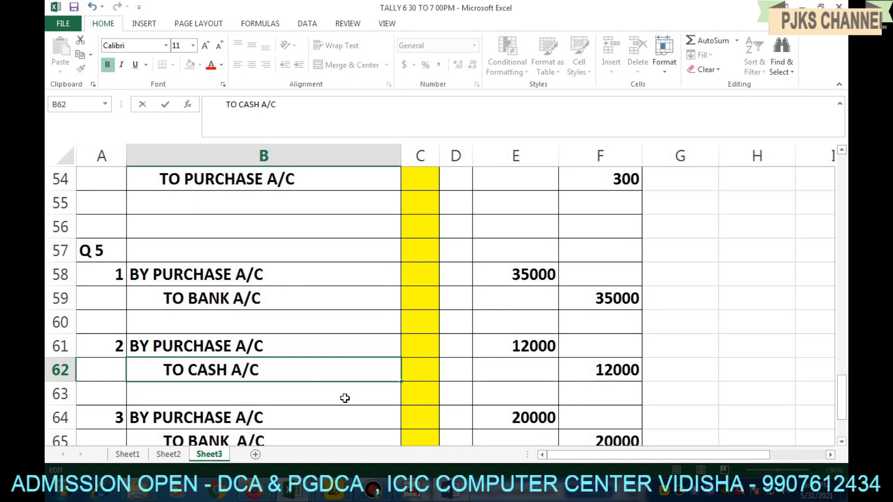
Step: Set both the debit in E61 and the credit in F62 of Q 5 entry 2 to 25000
left_click(506, 349)
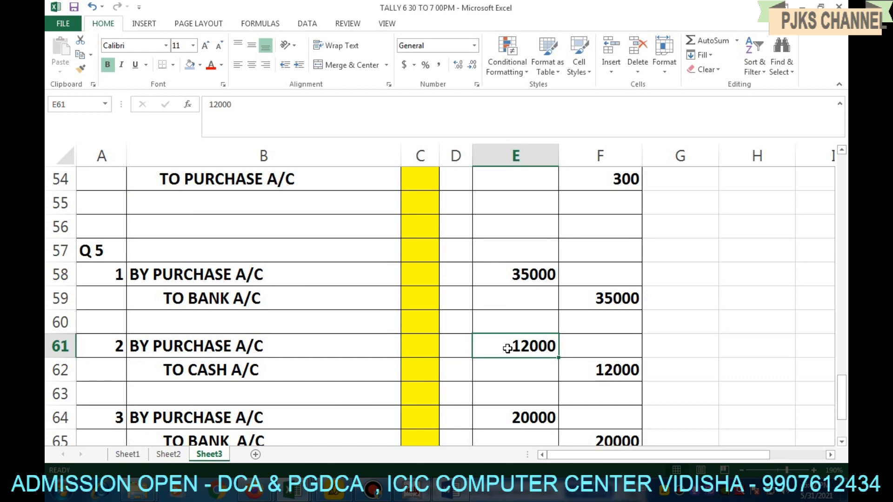
type("25000")
key("Right")
key("Down")
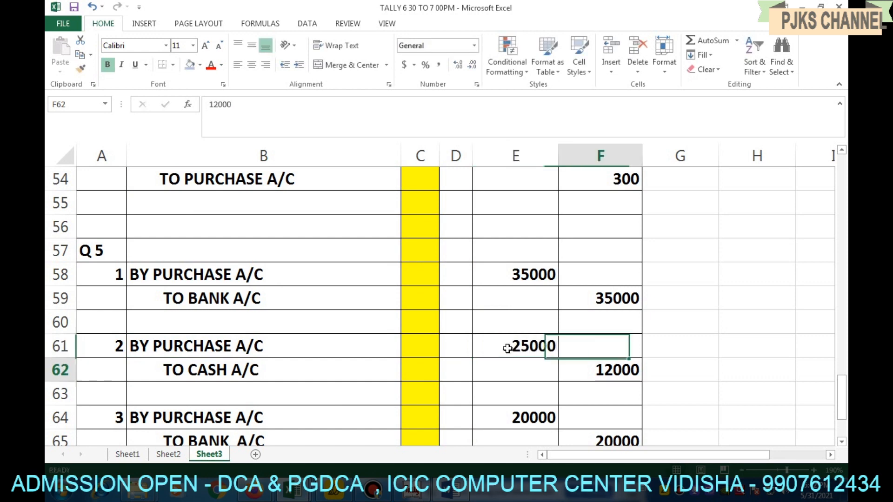
type("25000")
key("ctrl+Return")
Step: Check transaction 3 on Sheet2 and set the debit in E64 and the credit in F65 on Sheet3 to 5000
scroll(412, 361, "down", 1)
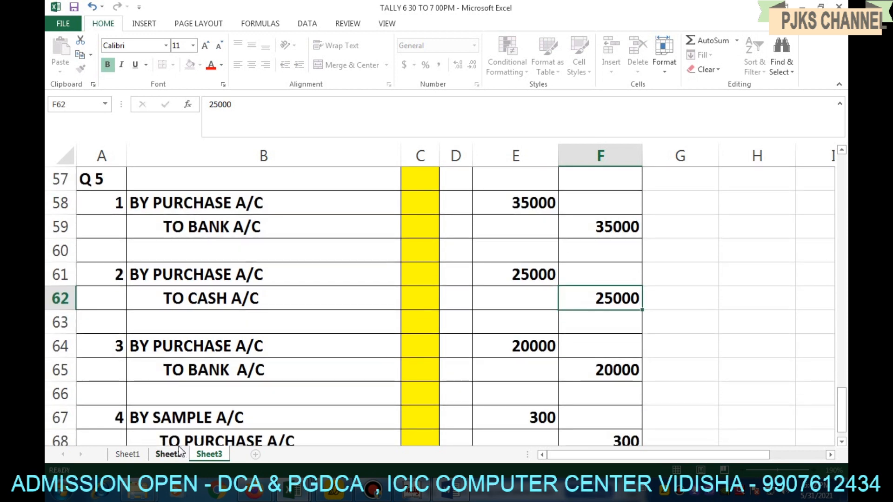
left_click(181, 451)
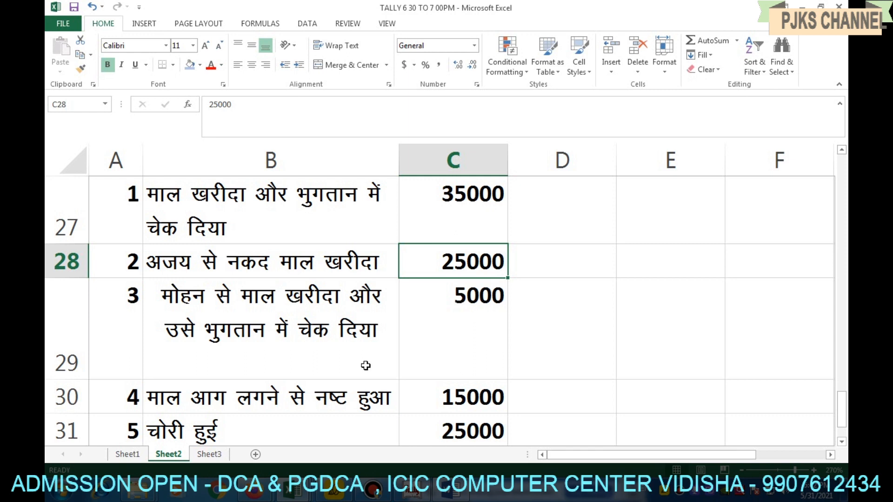
left_click(207, 456)
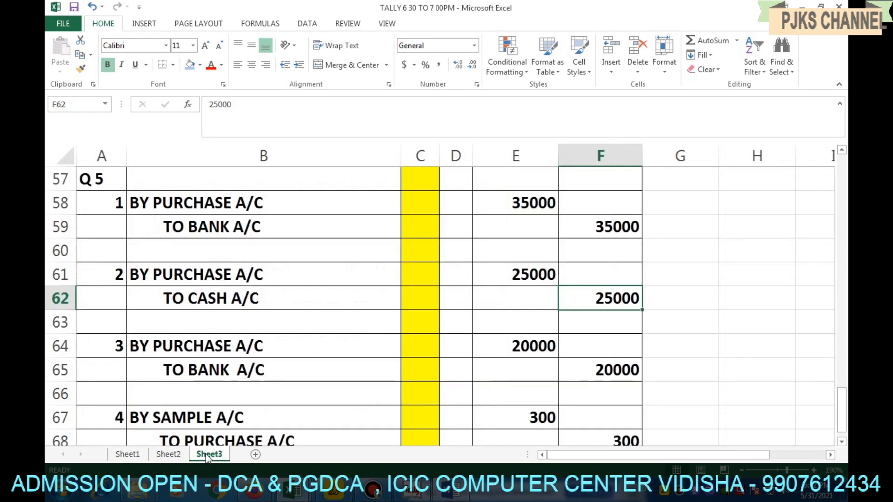
left_click(179, 455)
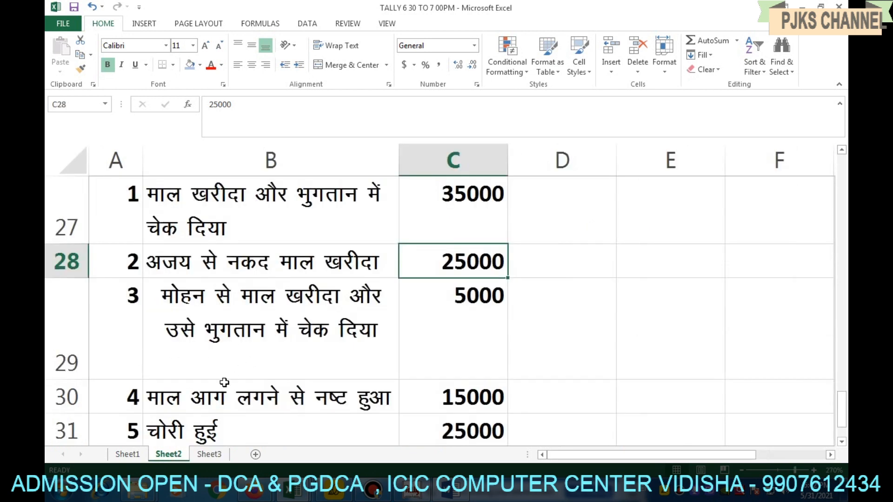
left_click(199, 456)
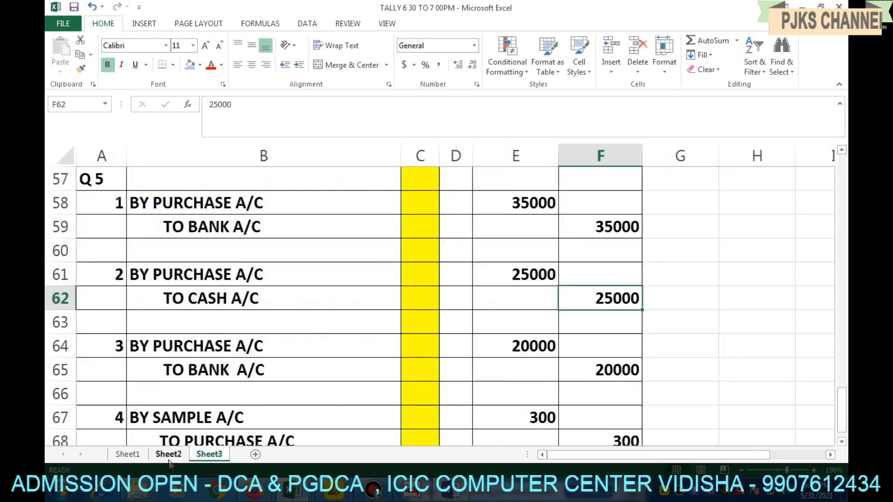
left_click(170, 459)
left_click(428, 315)
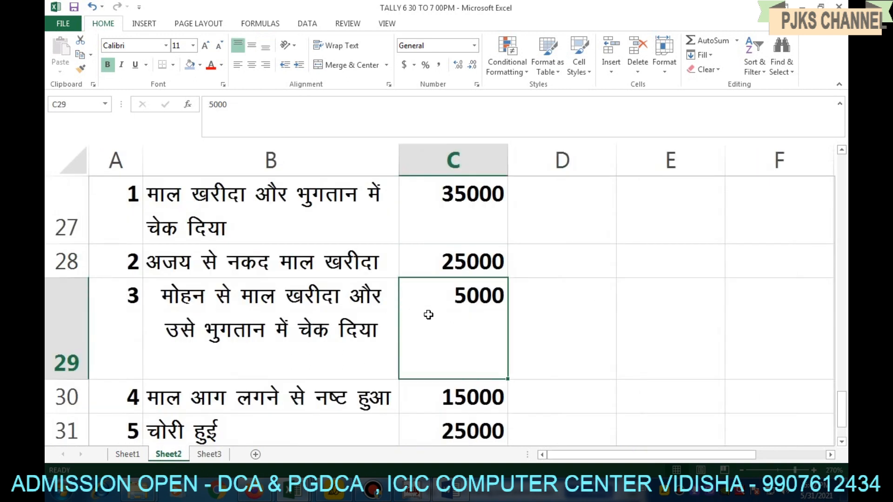
left_click(211, 456)
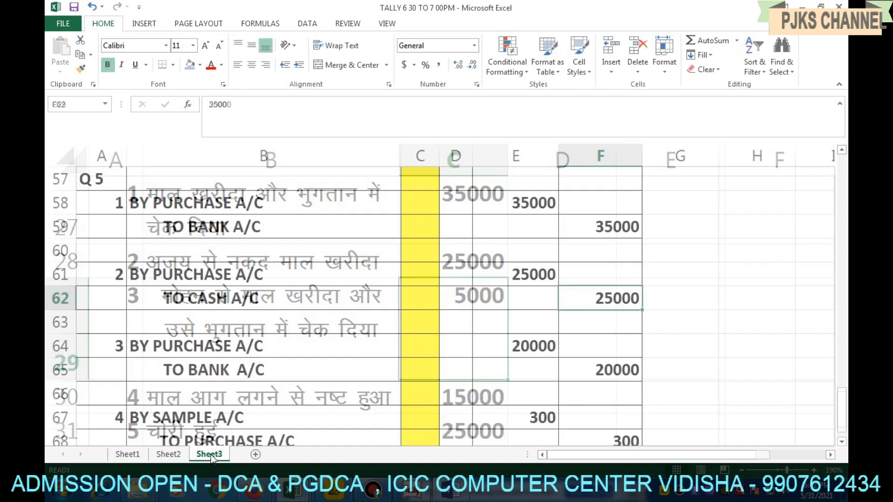
left_click(514, 345)
type("5000")
key("Return")
key("Right")
type("5000")
Step: Check transaction 4 on Sheet2 and change the debit line of entry 4 in B67 on Sheet3 to "BY LOSS BY FIRE A/C"
left_click(170, 446)
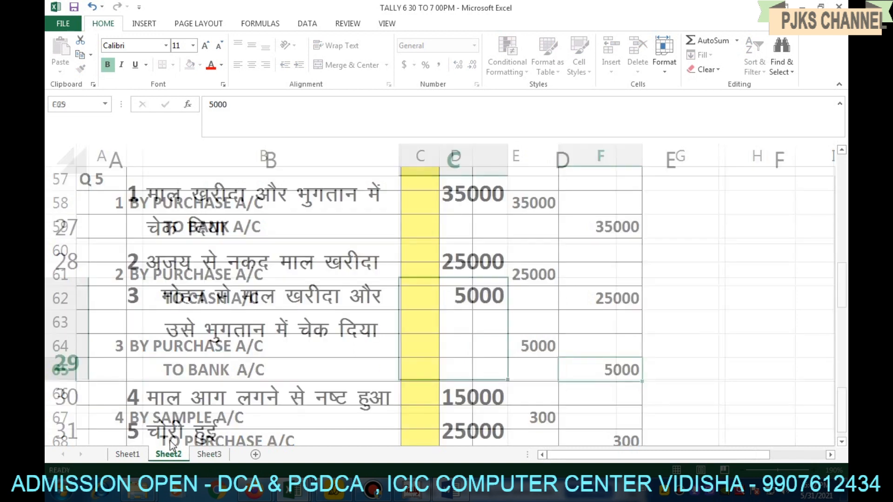
scroll(170, 381, "down", 1)
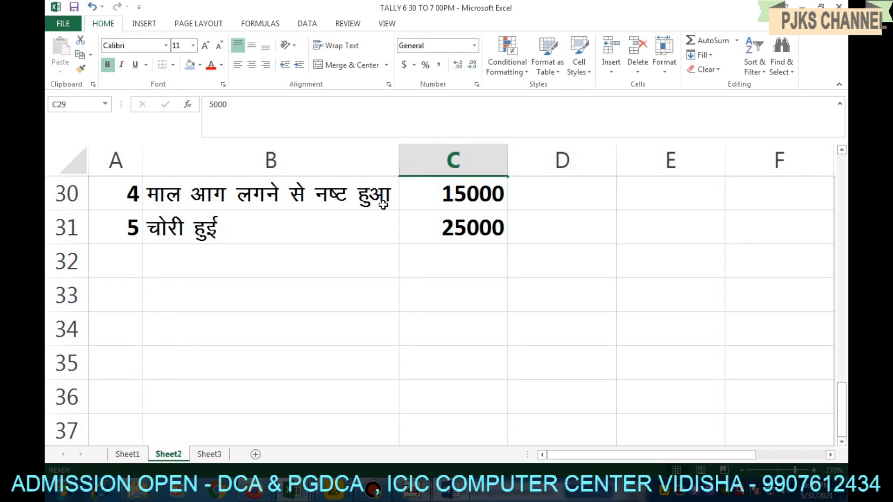
left_click_drag(215, 192, 410, 193)
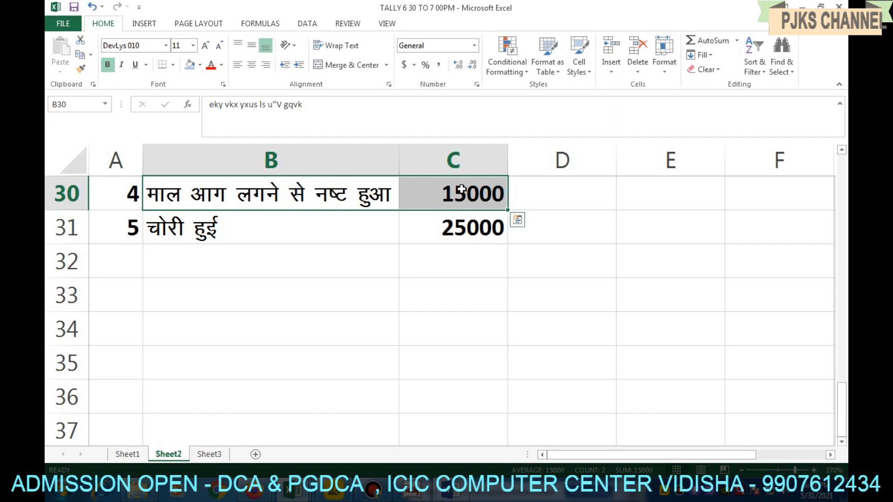
left_click(216, 458)
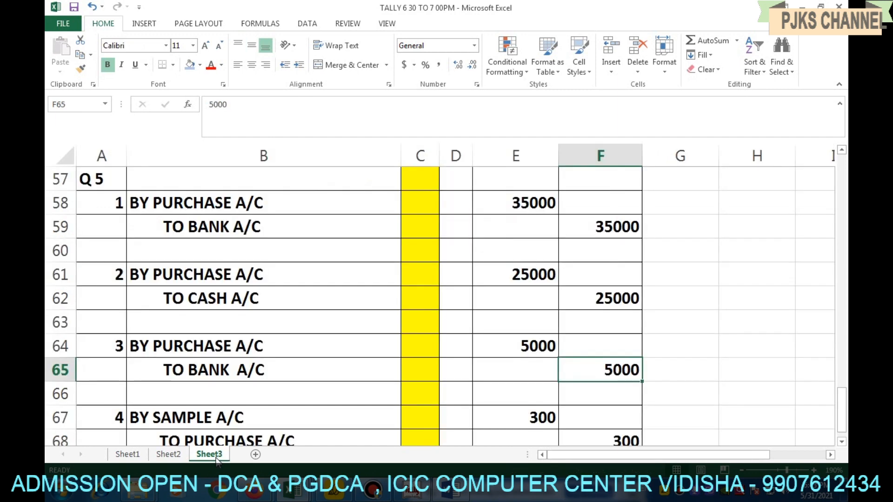
scroll(195, 368, "down", 1)
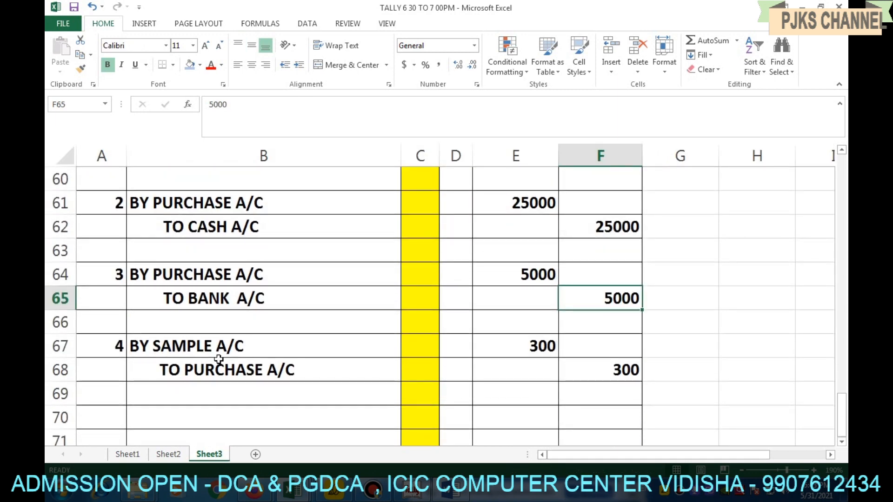
double_click(250, 348)
left_click(215, 346)
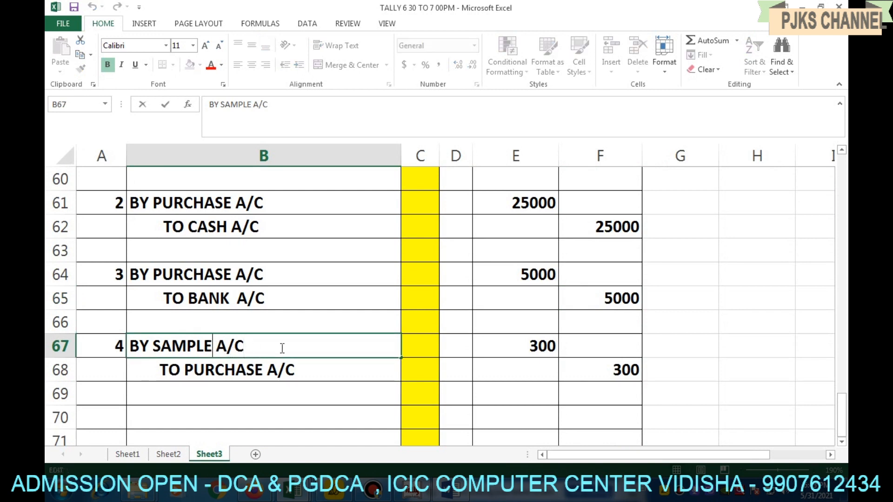
key("BackSpace")
key("BackSpace")
key("BackSpace")
key("BackSpace")
key("BackSpace")
key("BackSpace")
type("LOSS BY FIRE")
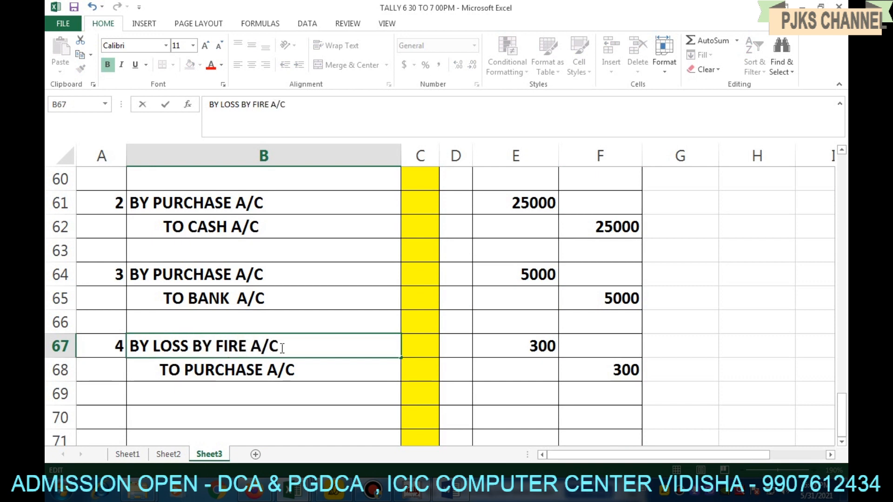
Step: Check the amount of transaction 4 on Sheet2 and set E67 and F68 on Sheet3 to 15000
left_click(173, 454)
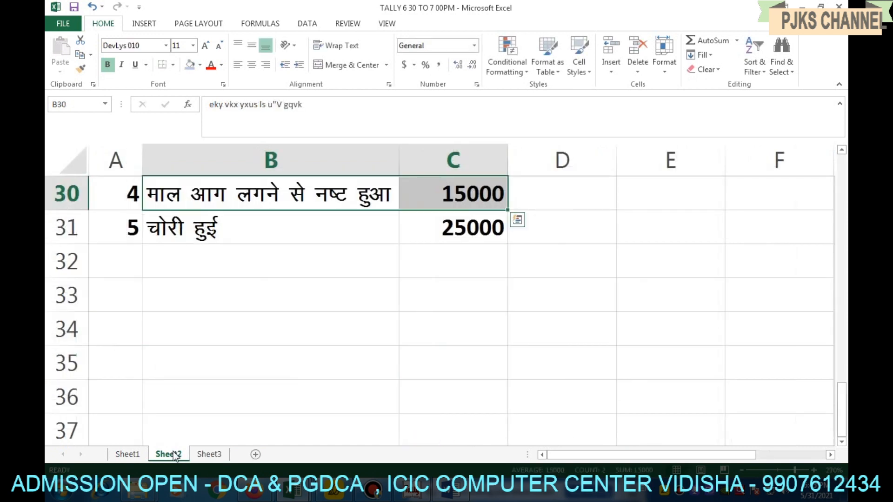
left_click(209, 454)
left_click(529, 348)
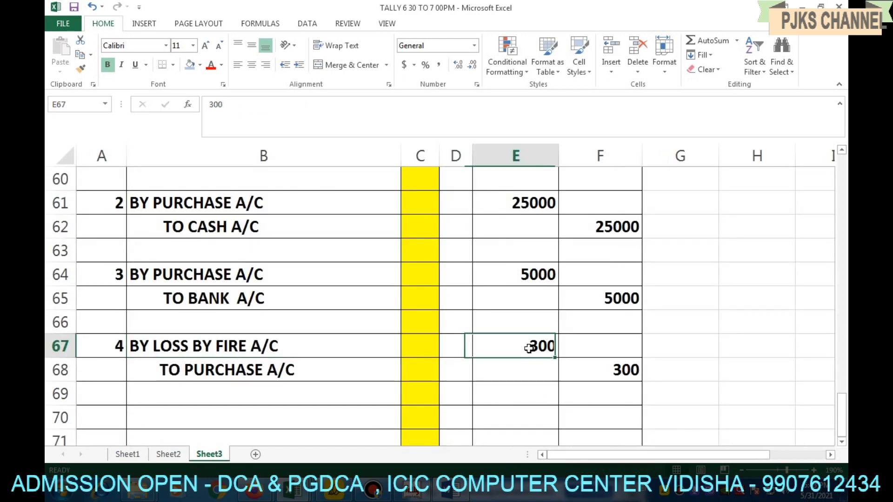
type("15000")
key("Return")
key("Right")
type("15000")
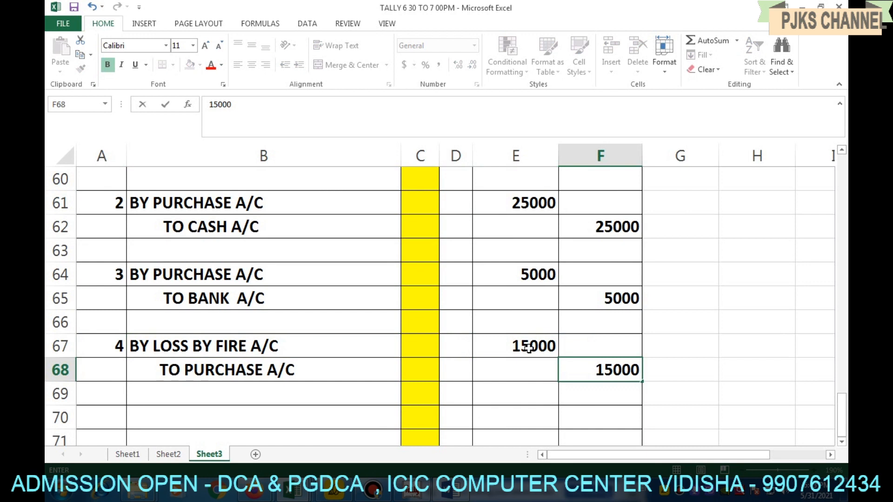
left_click(485, 366)
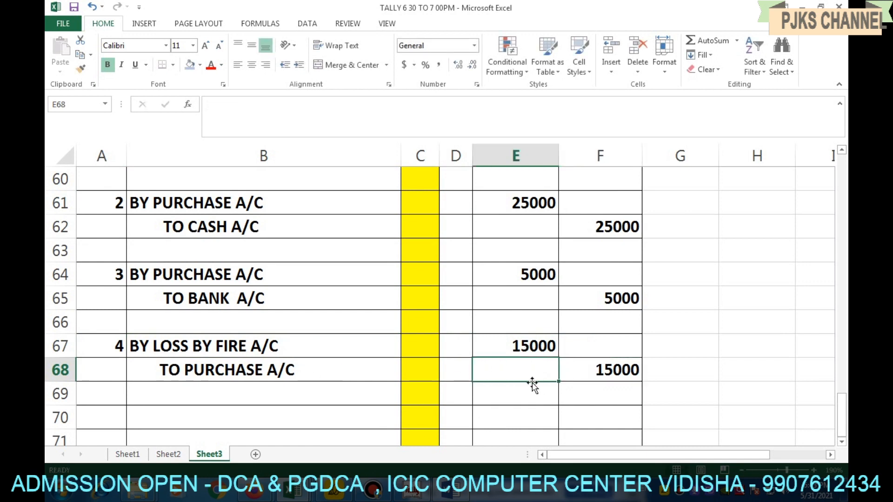
Step: Check transaction 5 on Sheet2 and start entry 5 in row 70 of Sheet3 with the debit line "BY LOSS BY THEFT A/C"
left_click(168, 455)
left_click(228, 234)
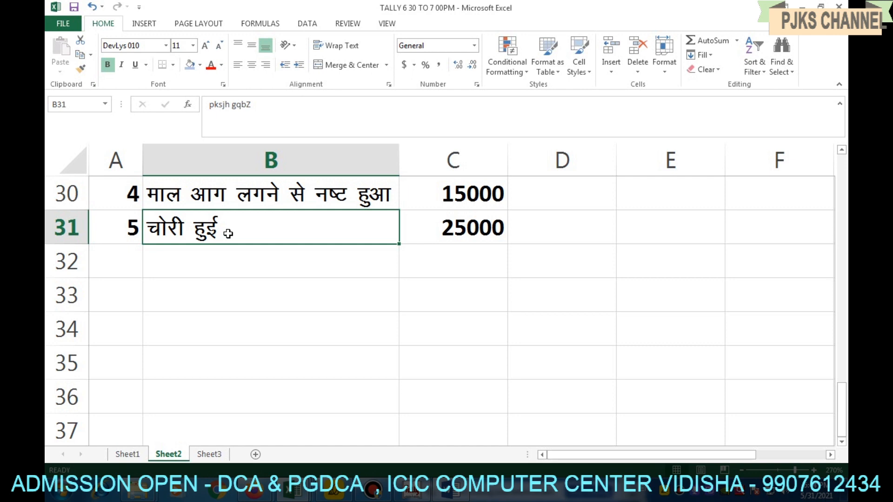
left_click(209, 454)
left_click(114, 413)
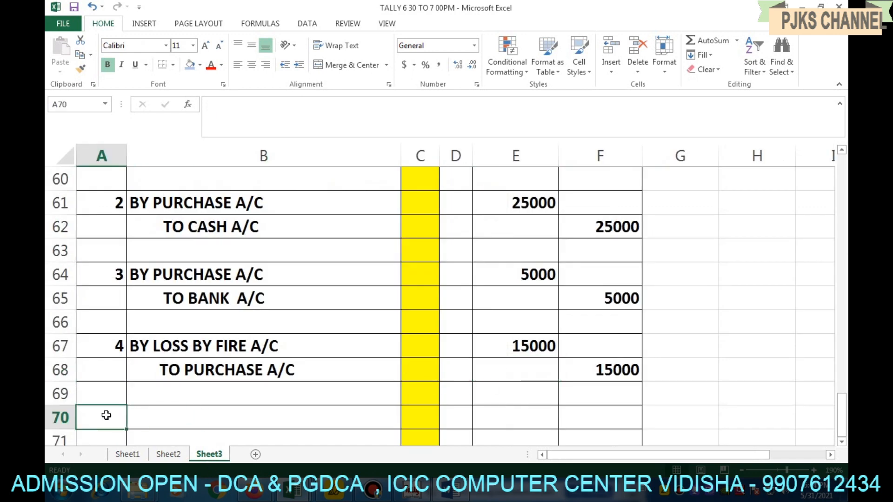
type("5")
key("Tab")
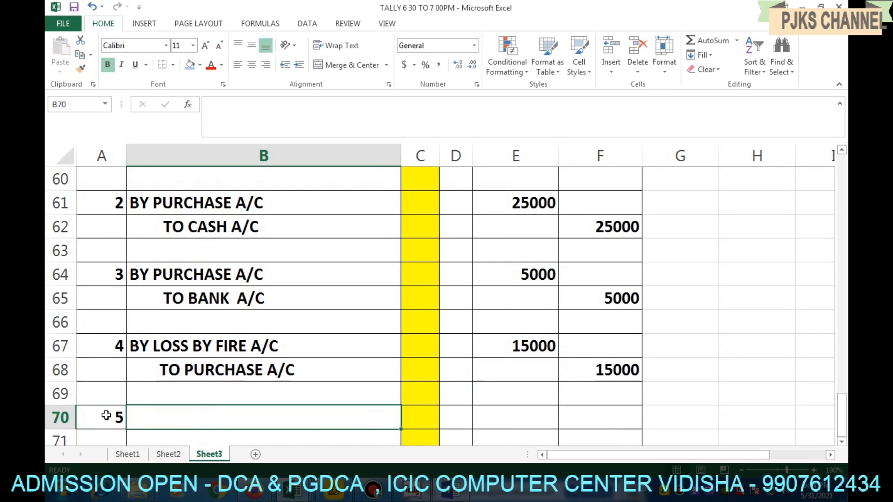
type("BY LOSS BY THEFT A/C")
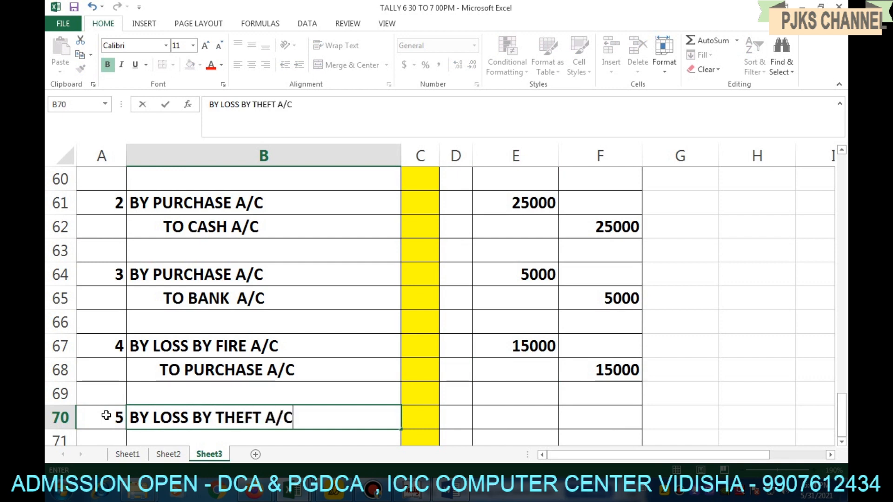
Step: Copy the "TO CASH A/C" line from B62 into B71 as the credit line of entry 5
left_click(210, 232)
key("ctrl+c")
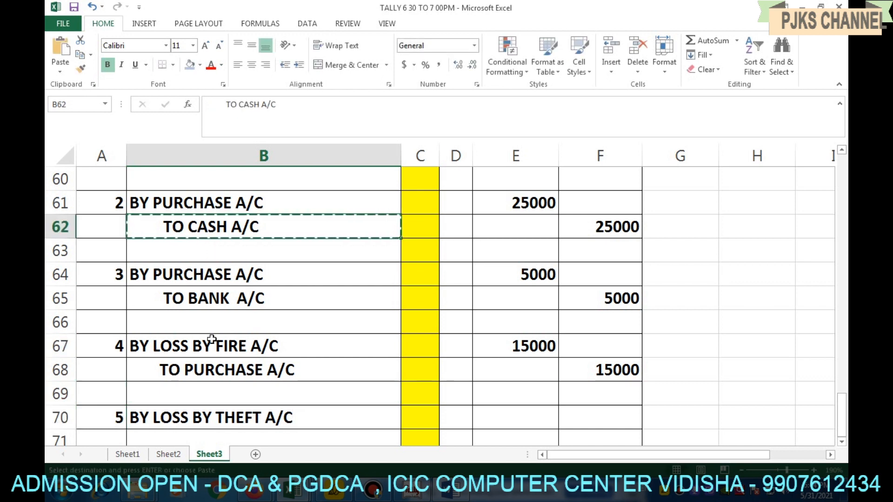
scroll(288, 428, "down", 1)
left_click(270, 369)
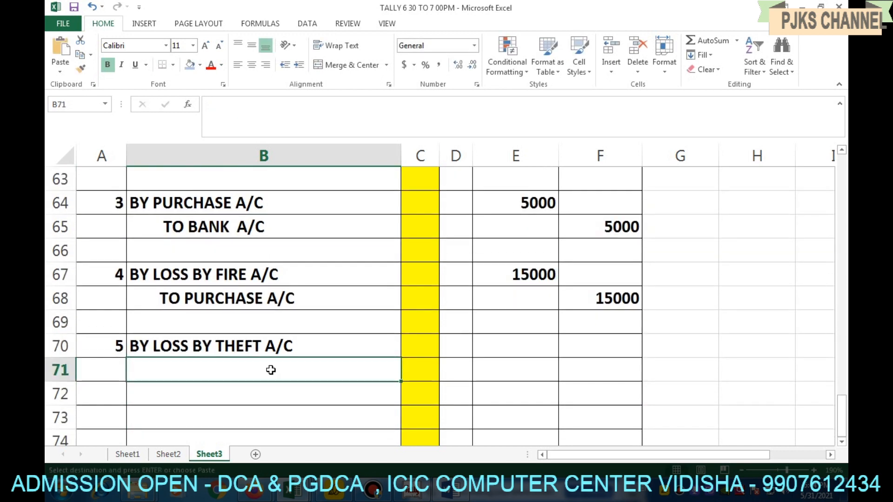
key("ctrl+v")
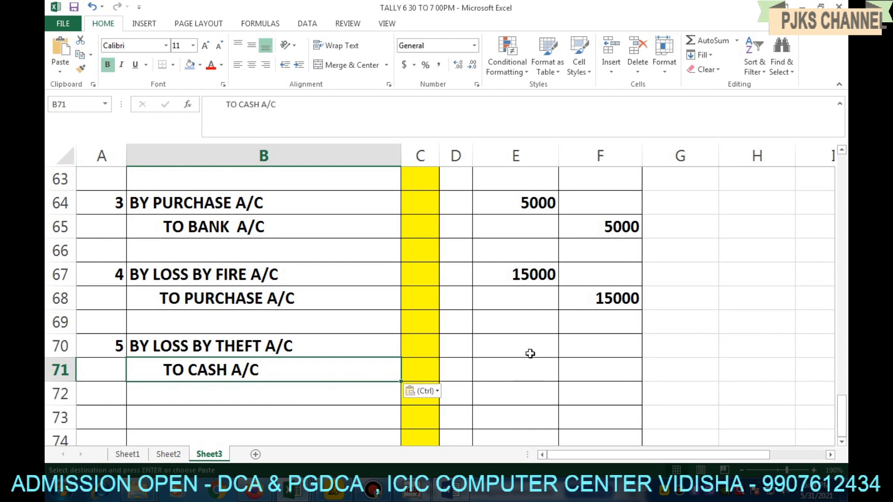
Step: Check the amount of transaction 5 on Sheet2 and enter 25000 as the debit in E70 and the credit in F71 on Sheet3
left_click(168, 455)
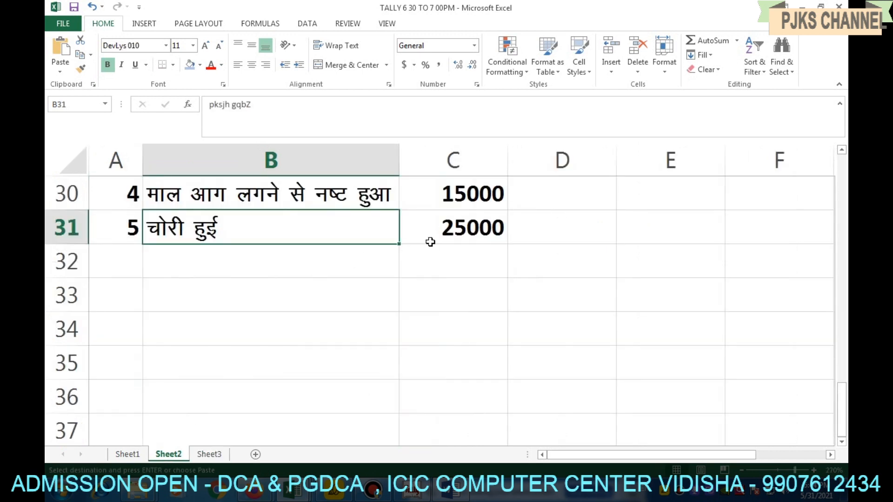
left_click(210, 454)
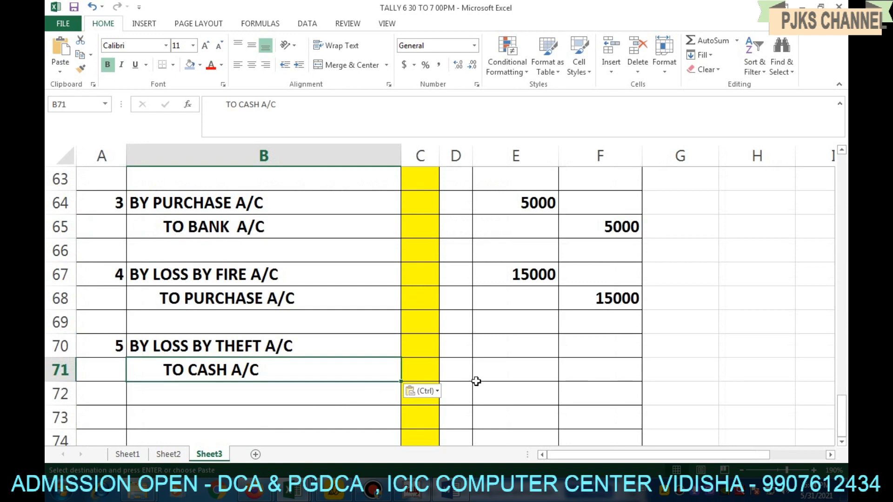
left_click(513, 349)
type("25000")
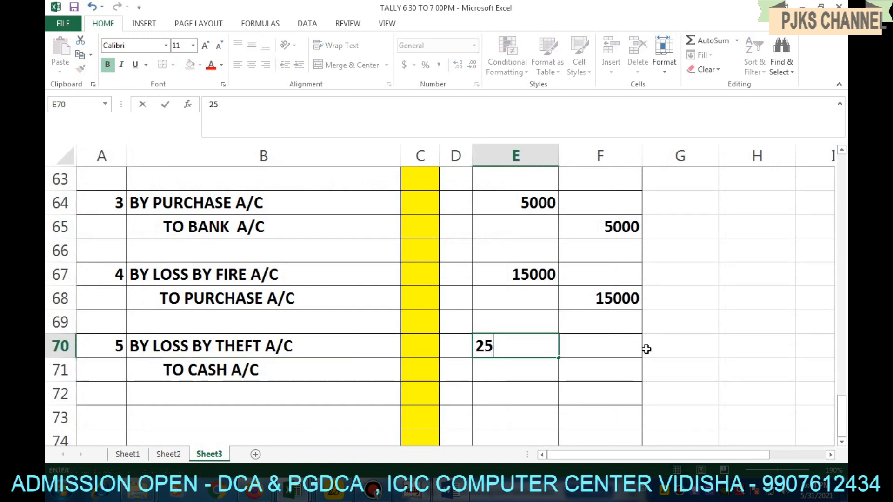
key("Tab")
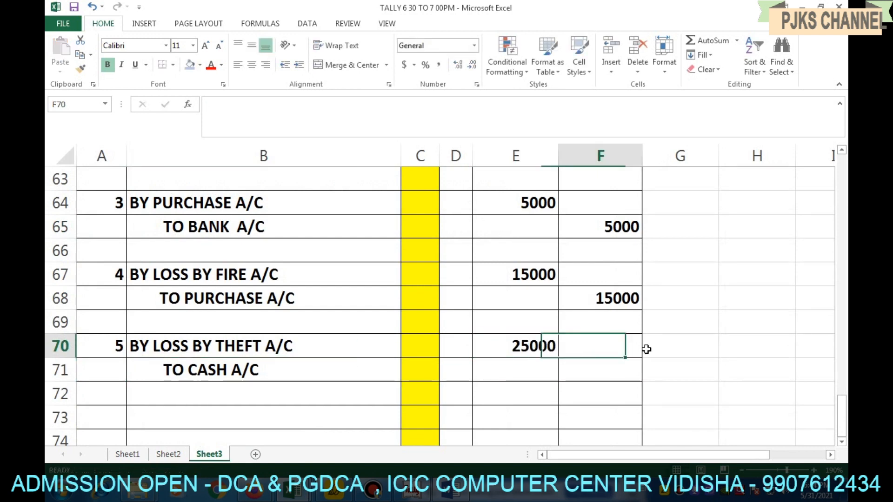
key("Down")
type("2")
type("000")
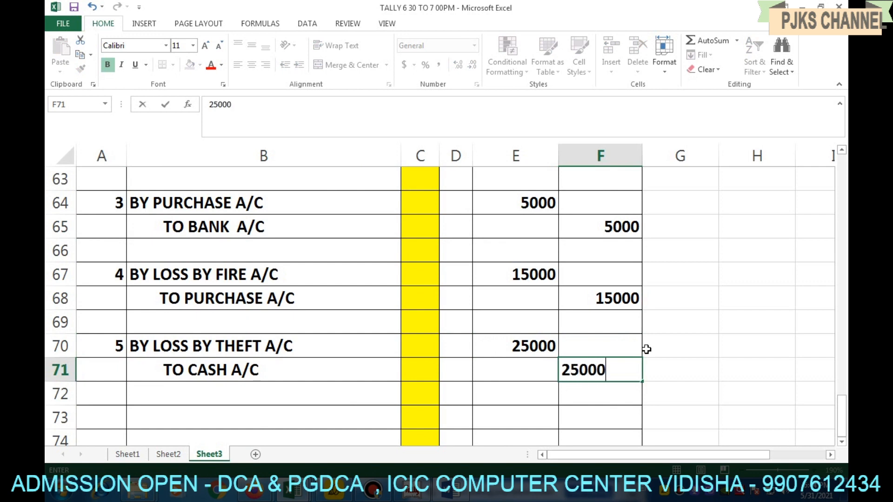
key("Return")
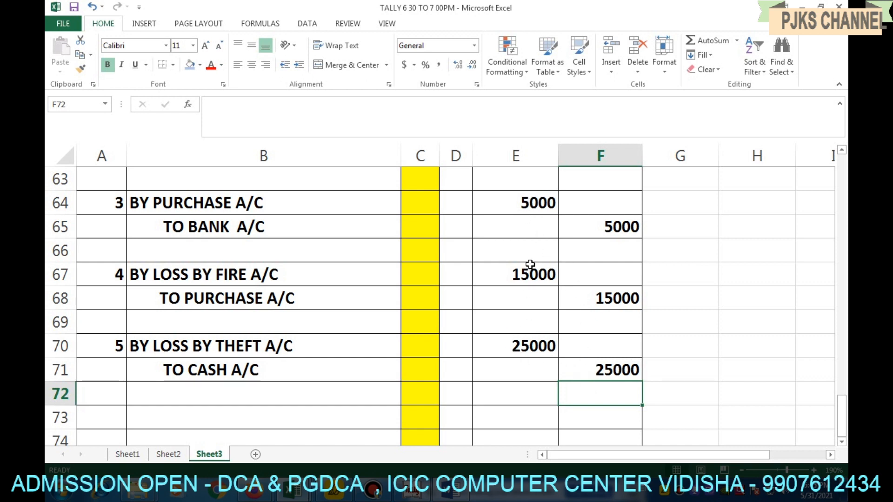
Step: Clear the entry 5 amounts from F71 and E70 on Sheet3
left_click(625, 373)
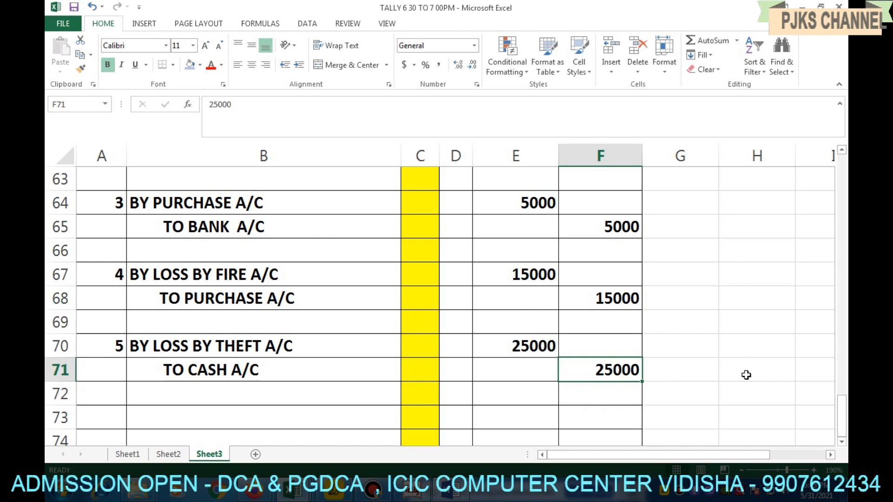
key("Delete")
left_click(529, 341)
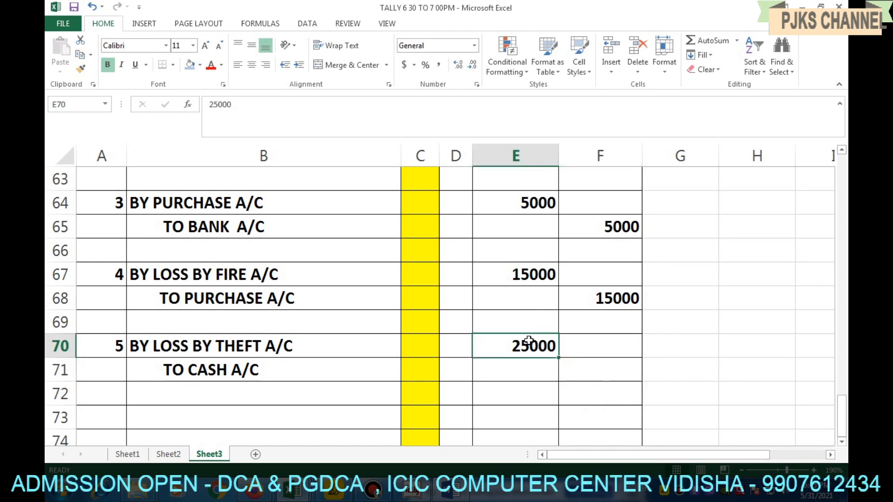
key("Delete")
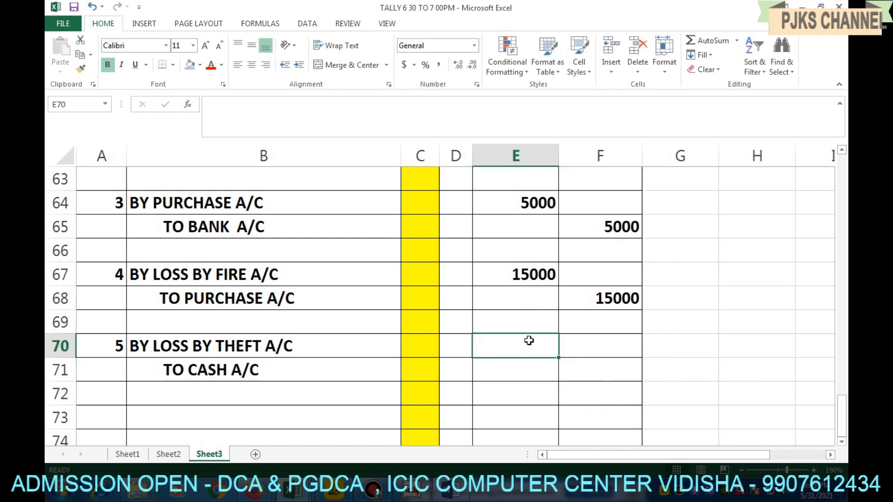
Step: Link the credit cell F71 to the debit with the formula =E70, and enter 25000 in E70
left_click(601, 372)
type("=")
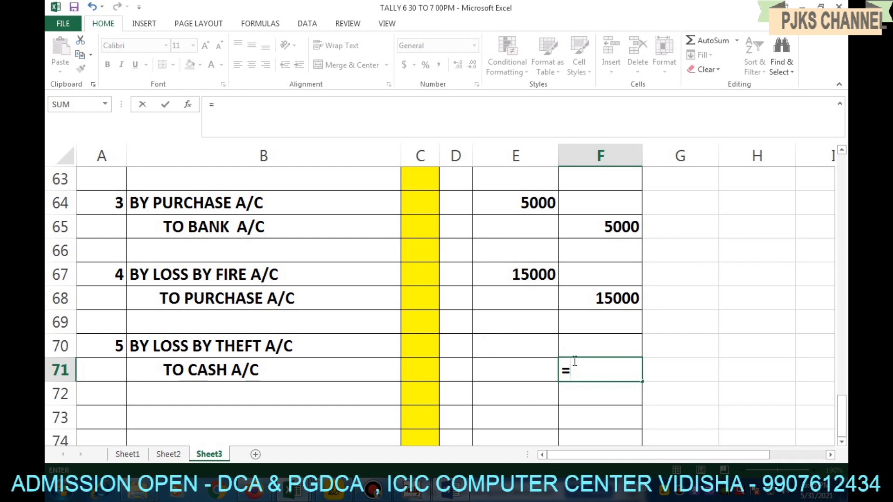
left_click(511, 346)
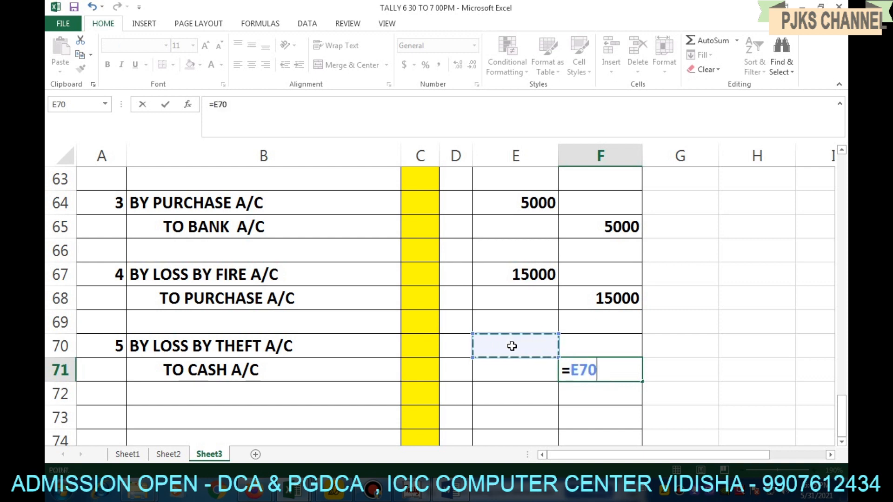
key("Return")
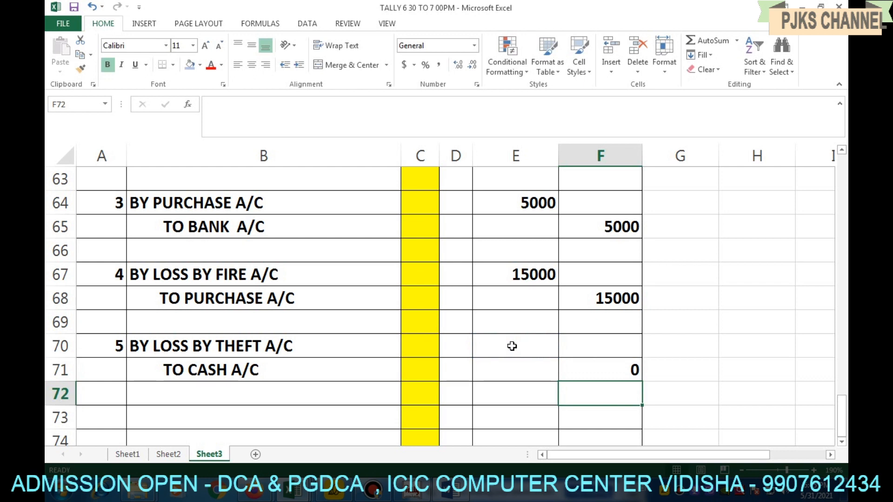
left_click(529, 346)
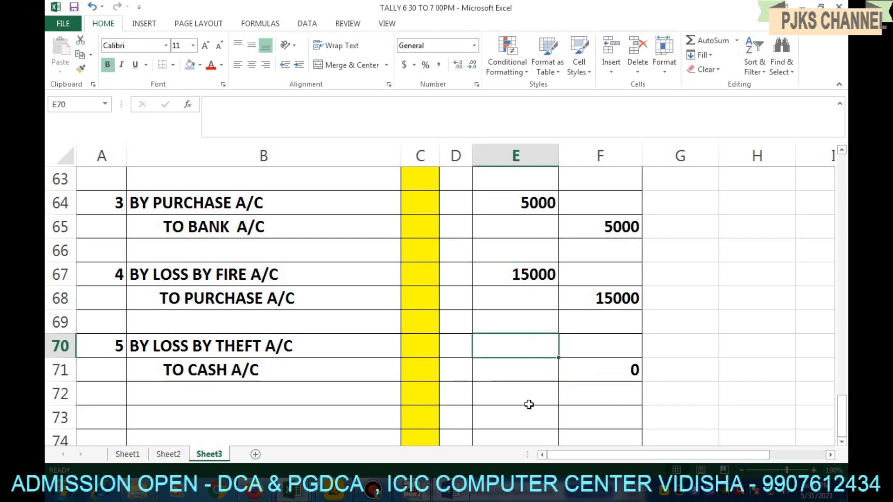
type("25000")
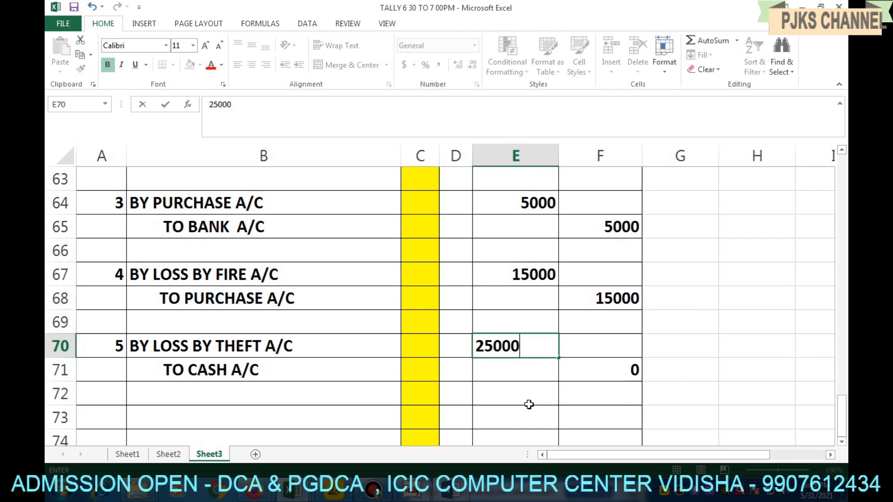
key("Return")
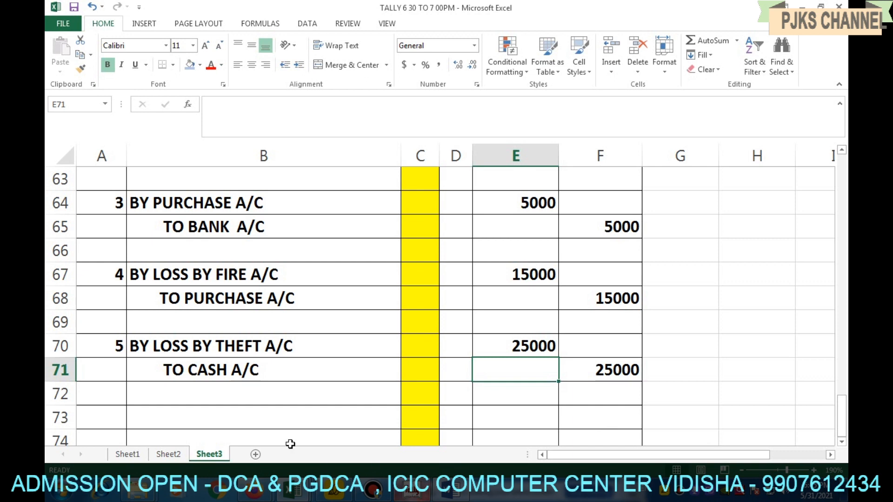
Step: Launch Tally 9, select the company ABC & CO. and open its accounting voucher entry
left_click(63, 494)
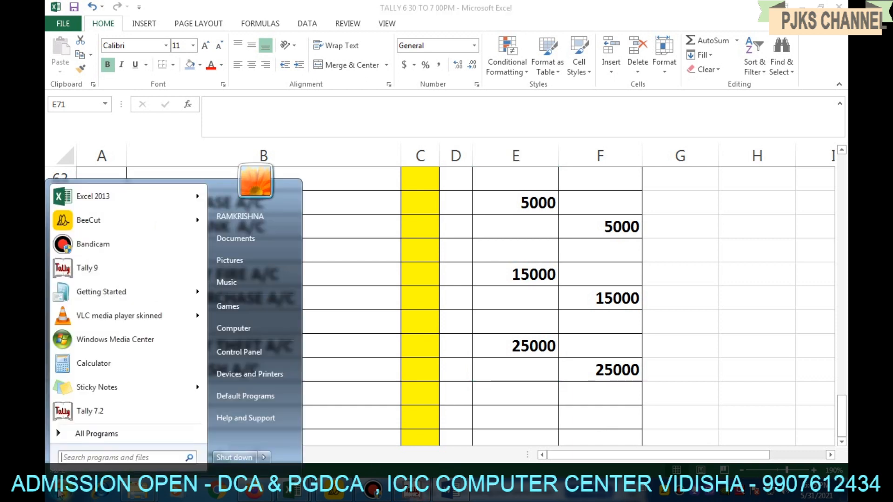
left_click(102, 270)
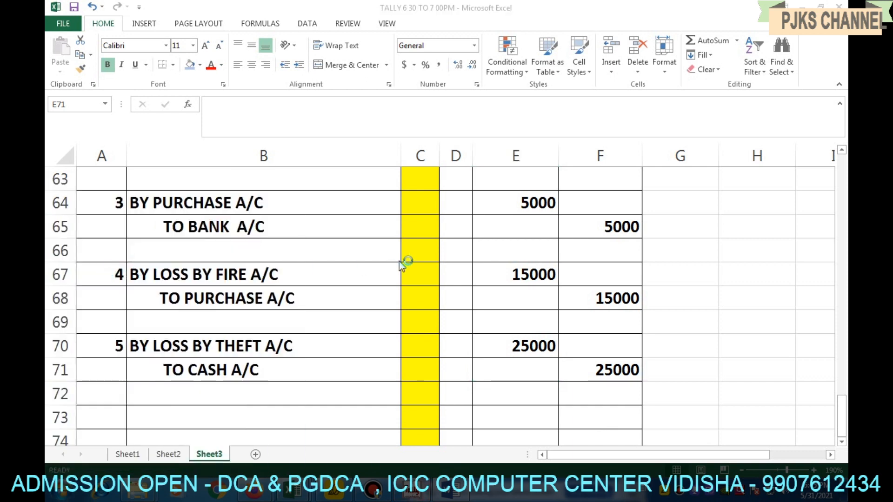
key("Escape")
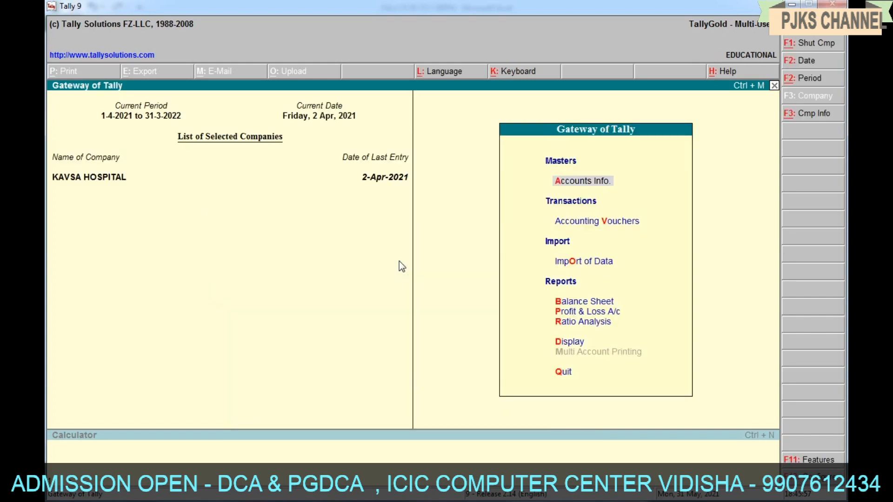
key("alt+F1")
key("Return")
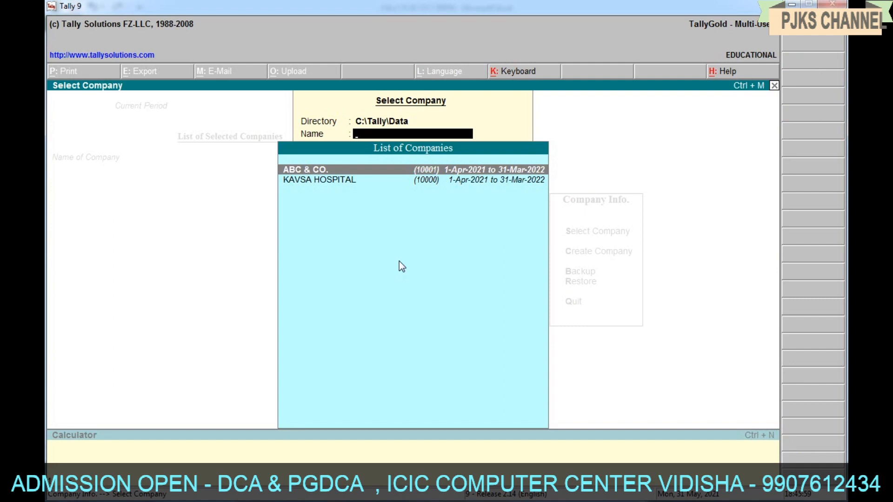
key("Return")
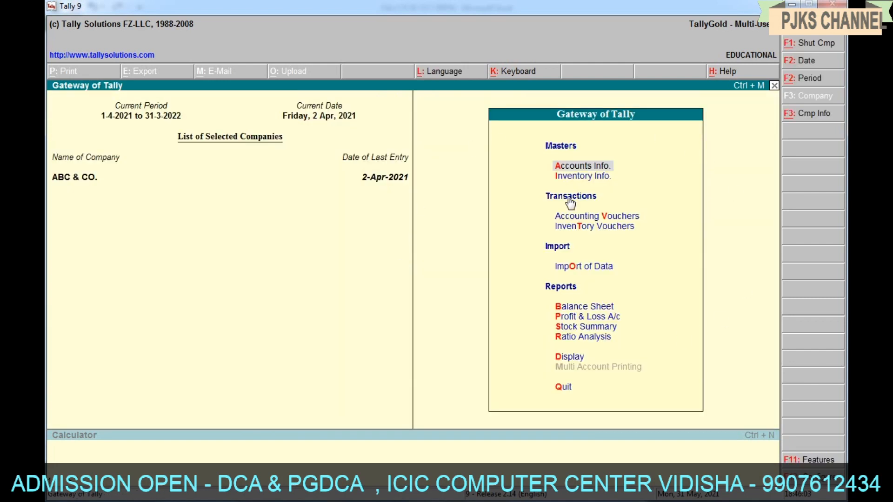
key("v")
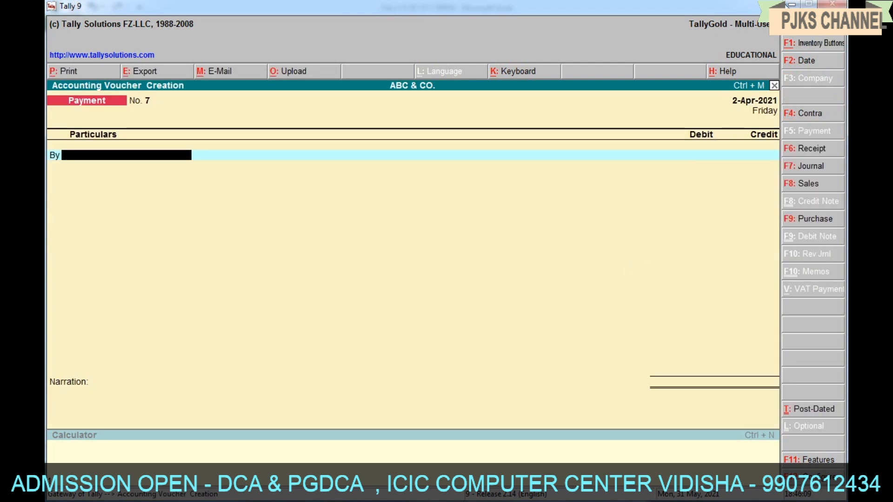
left_click(790, 4)
left_click(377, 493)
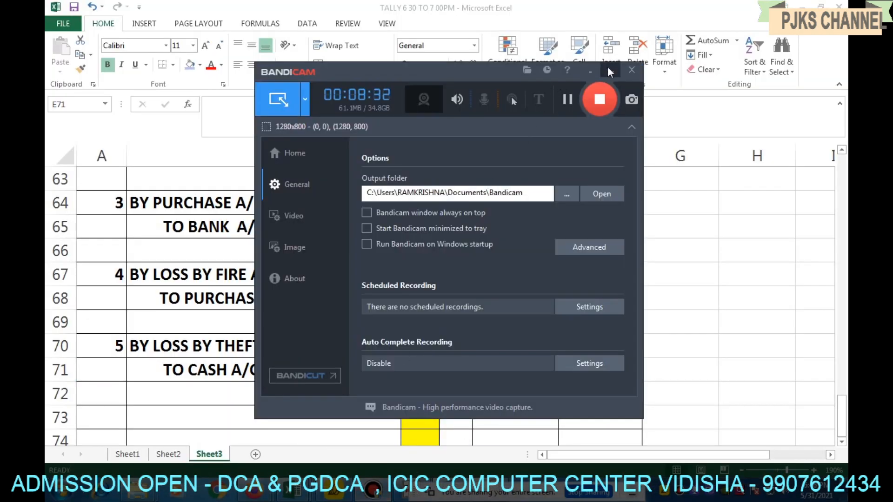
left_click(610, 72)
left_click(488, 492)
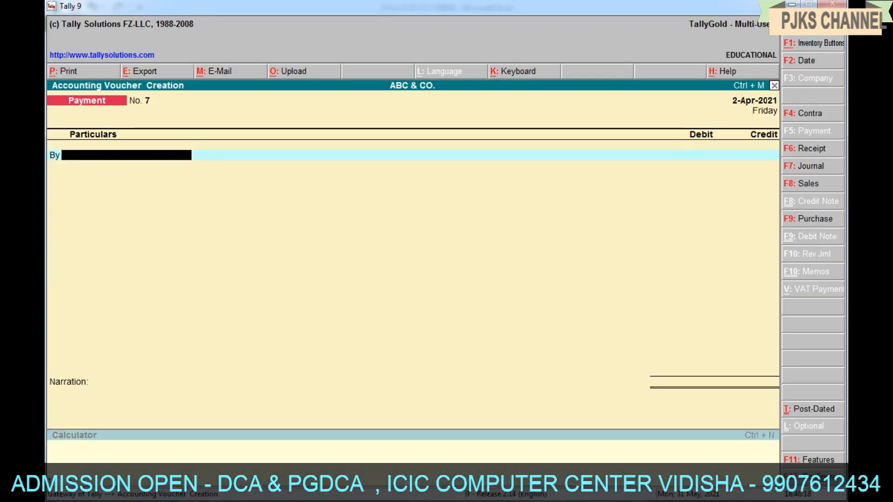
Step: Switch to Excel and review transactions 1 to 5 of question Q 5 on Sheet2 at 240% zoom
key("alt+Tab")
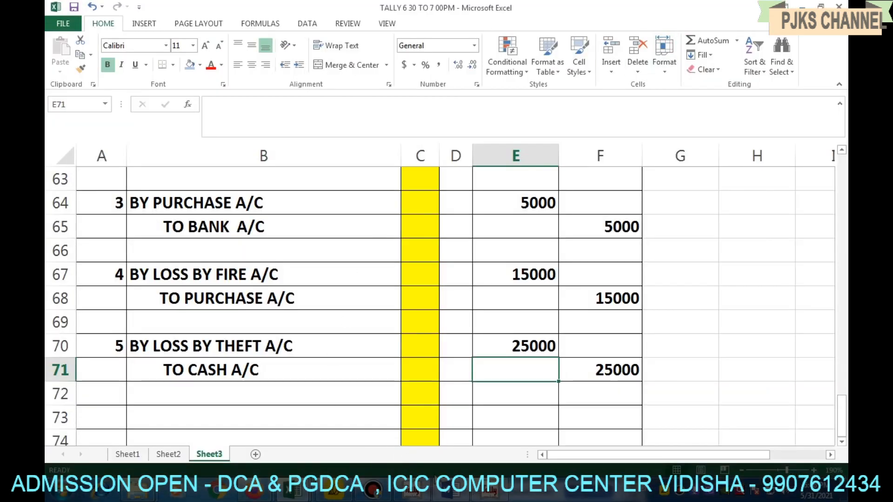
left_click(168, 454)
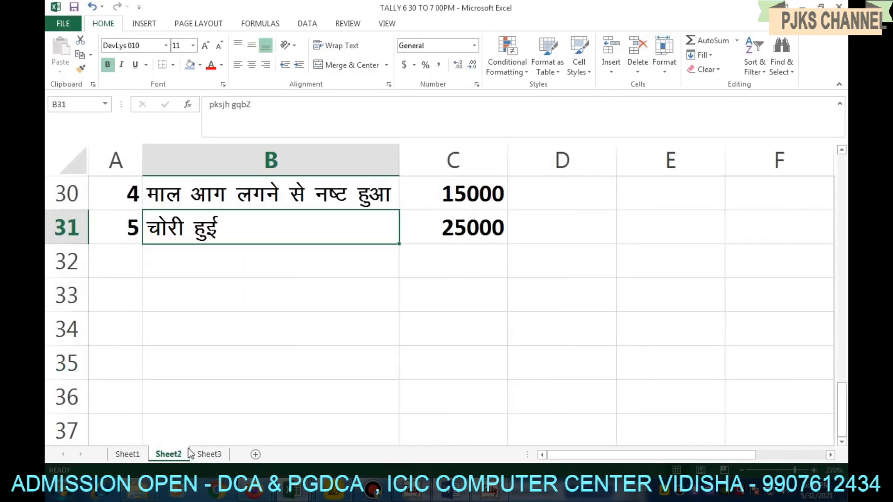
scroll(205, 344, "up", 3)
scroll(205, 326, "down", 2)
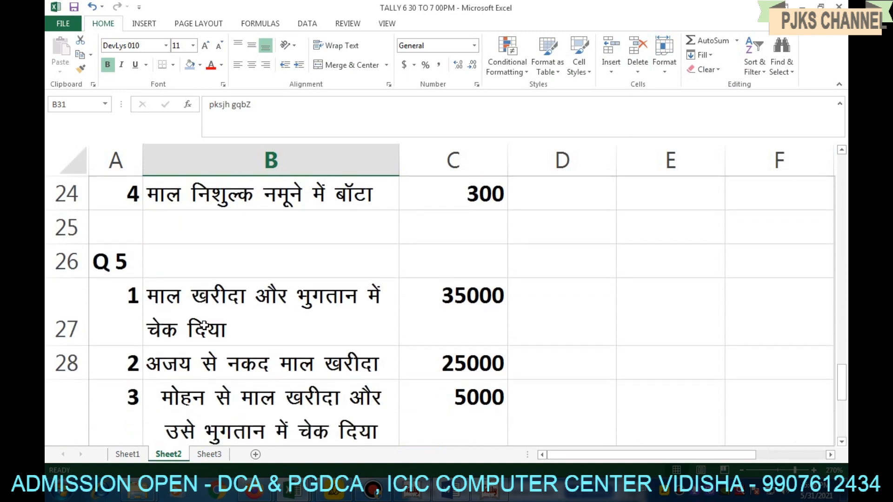
left_click(742, 470)
left_click(741, 470)
left_click(742, 470)
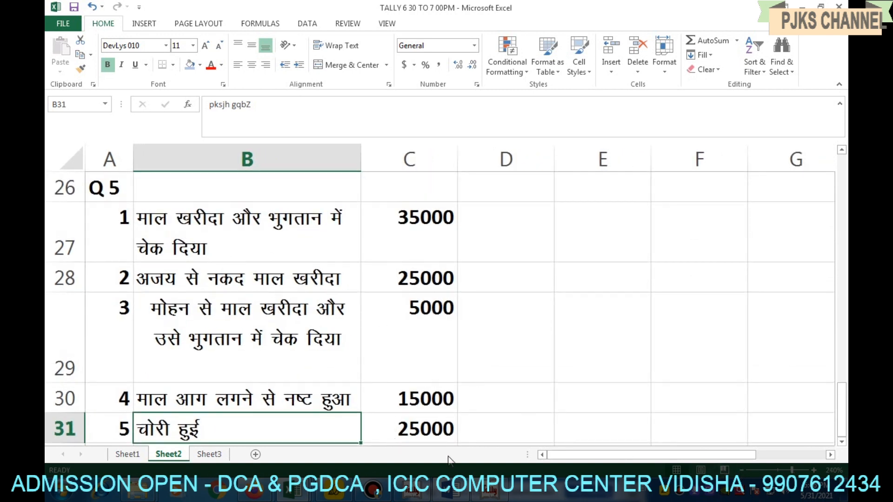
Step: Switch back to Tally 9 and start a purchase voucher in voucher mode, leaving the reference blank
left_click(487, 497)
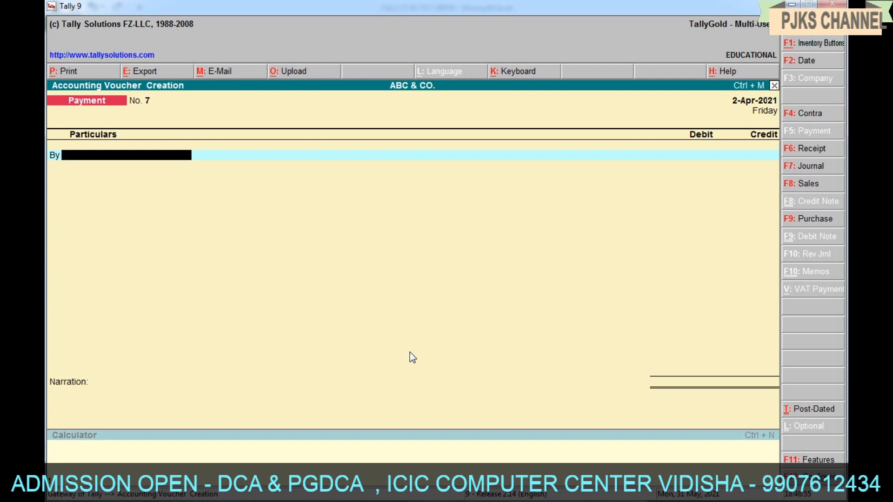
key("F9")
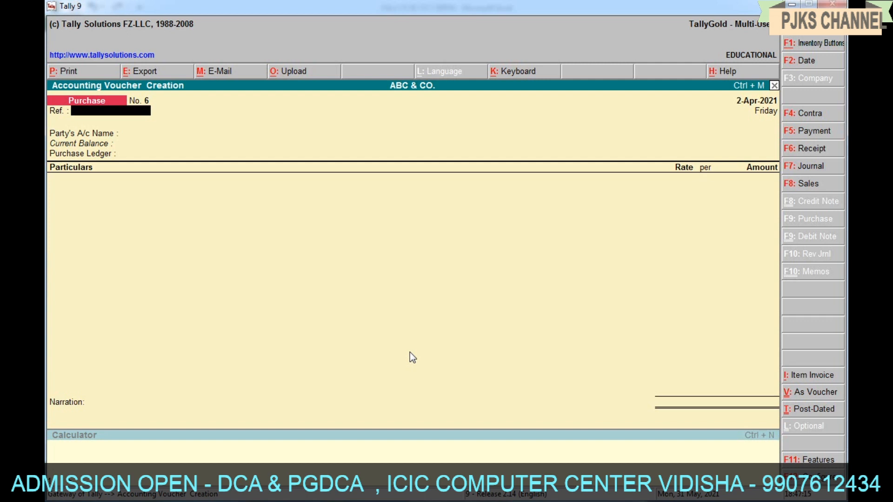
left_click(817, 392)
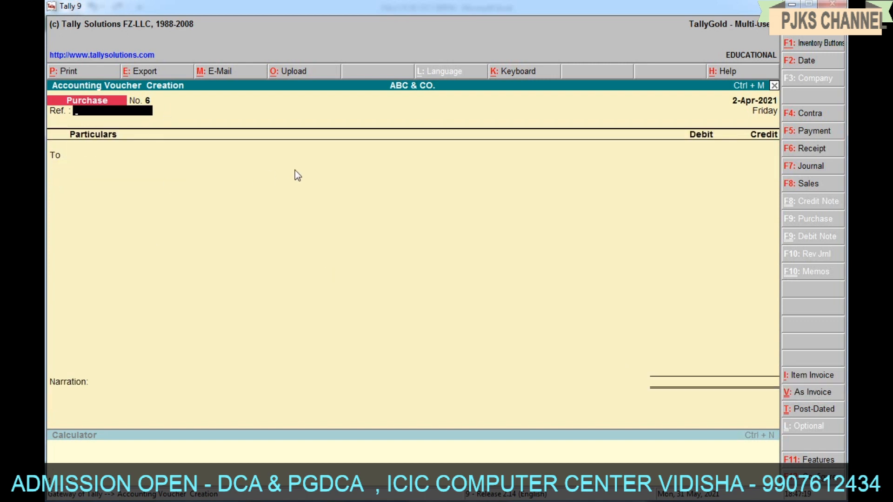
key("Return")
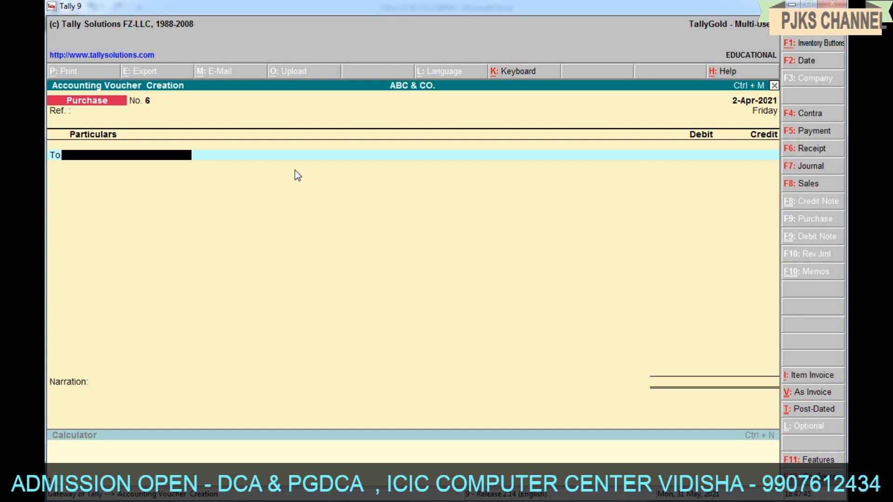
Step: Credit SBI BANK with 35,000 in the purchase voucher, checking the amount of transaction 1 on Sheet2 in Excel
key("Return")
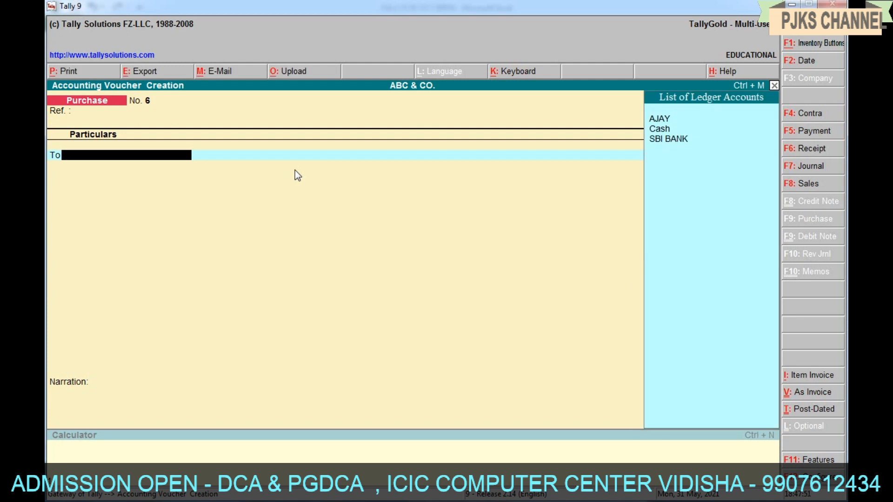
key("Down")
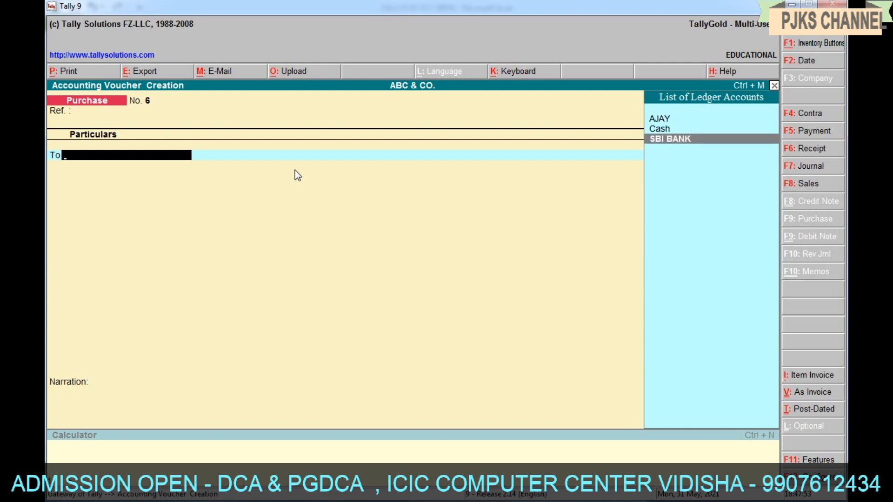
key("Return")
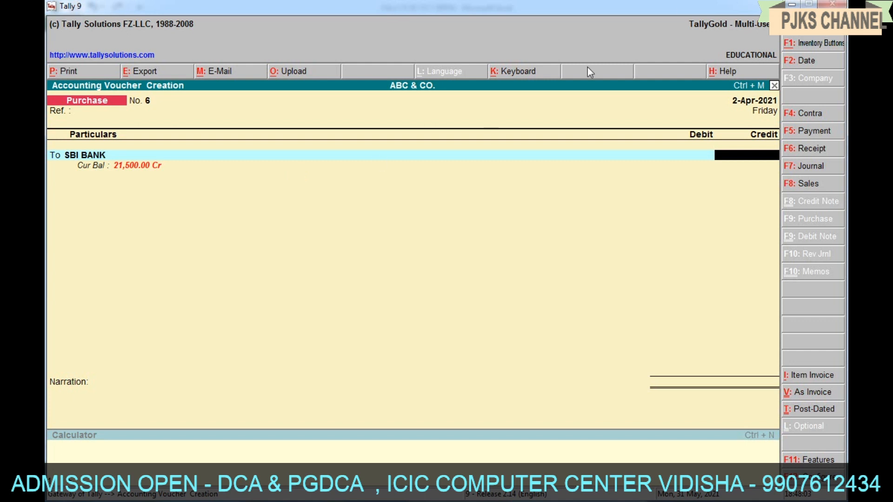
left_click(792, 4)
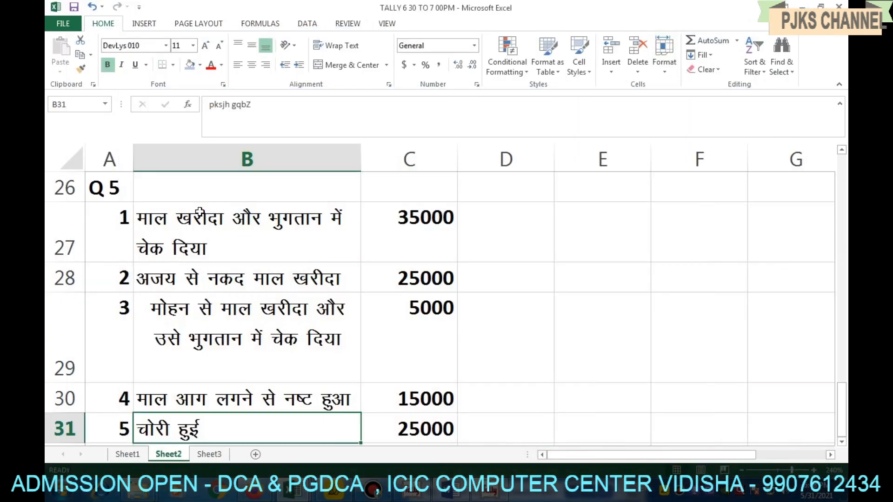
left_click(495, 490)
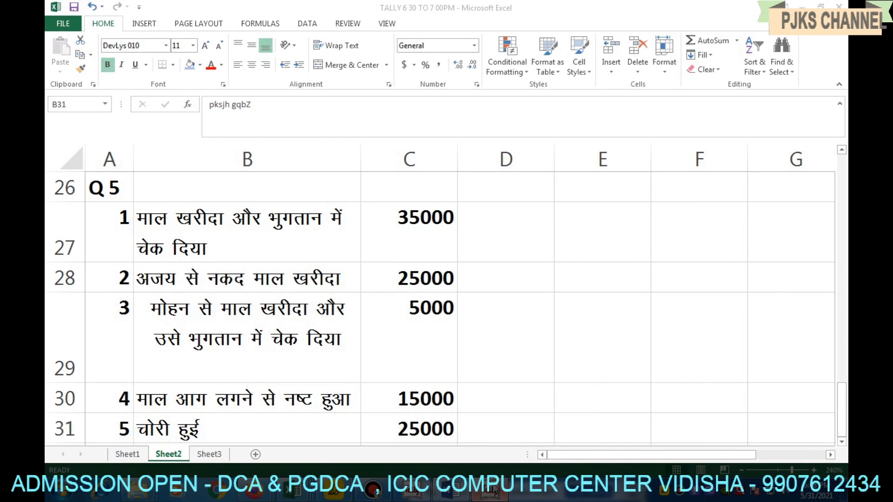
type("35,000")
key("Return")
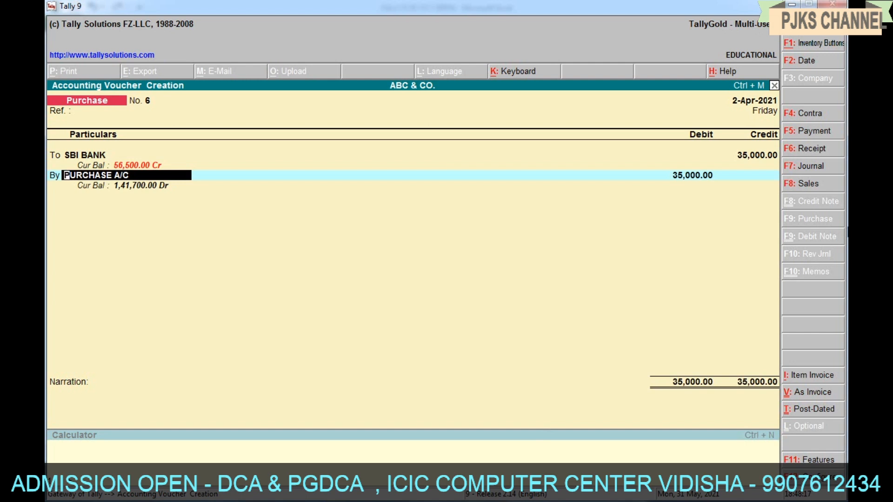
Step: Debit PURCHASE A/C with 35,000 and save the voucher with the narration "BEING GOODS PURCHASE BY CHAQUE"
key("Return")
key("Return")
key("Return")
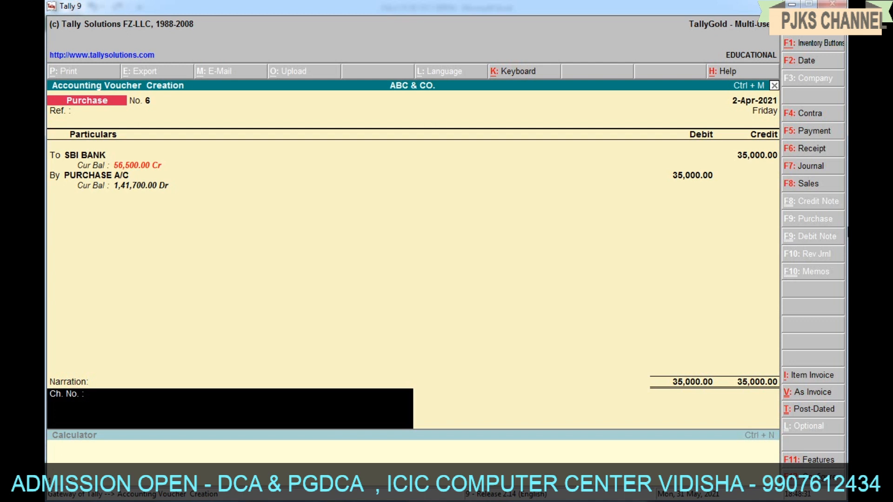
type("BEING GOODS P")
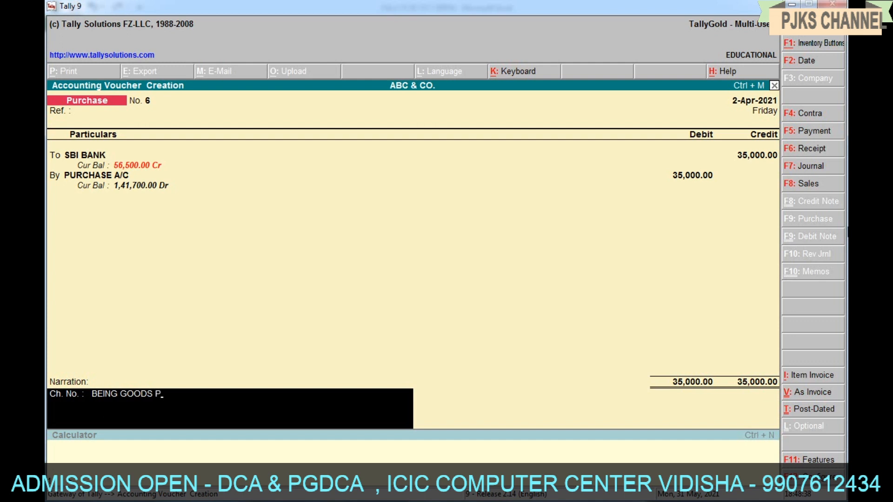
type("URCHASE BY CHAQUE")
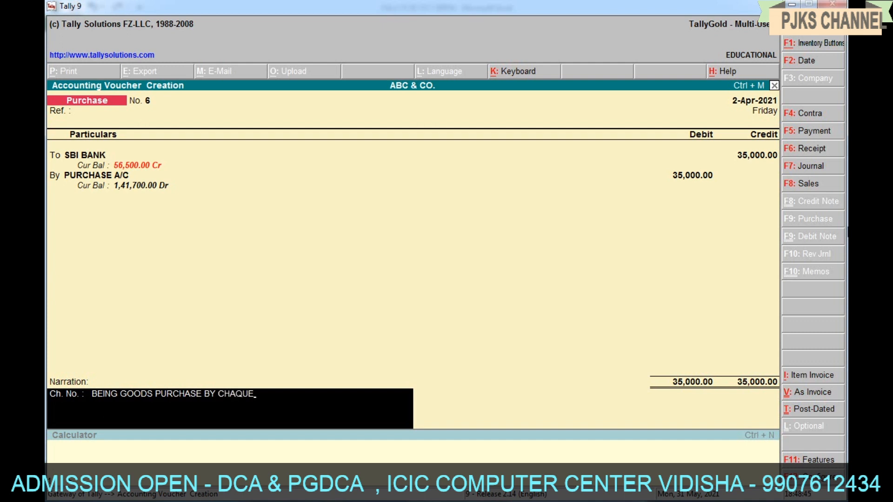
key("Return")
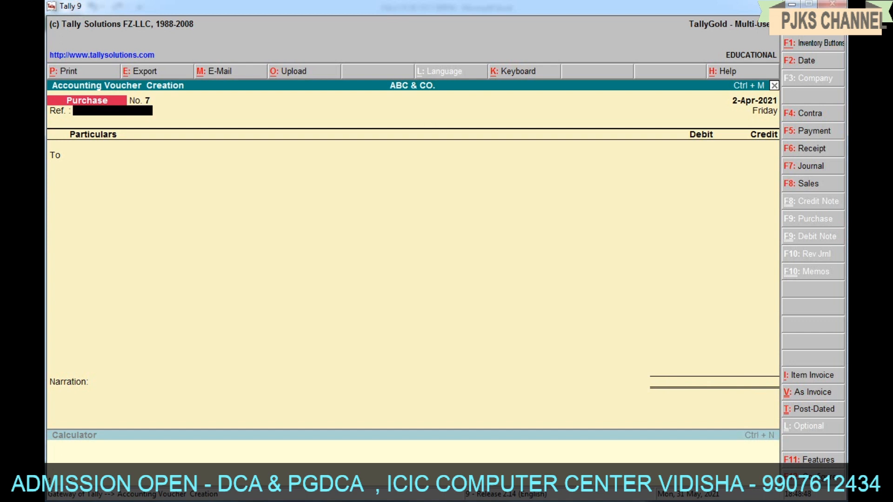
Step: Credit Cash with 25,000 in the purchase voucher, leaving the reference blank and checking transaction 2 on Sheet2 in Excel
left_click(792, 4)
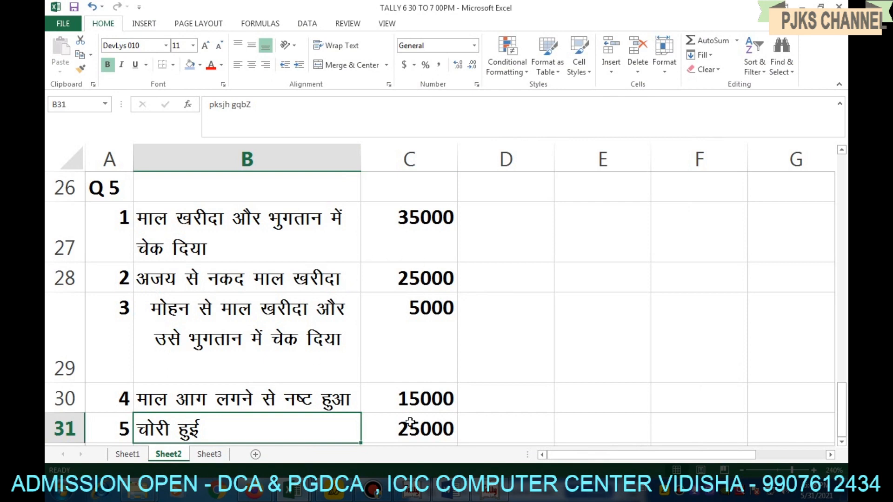
left_click(491, 493)
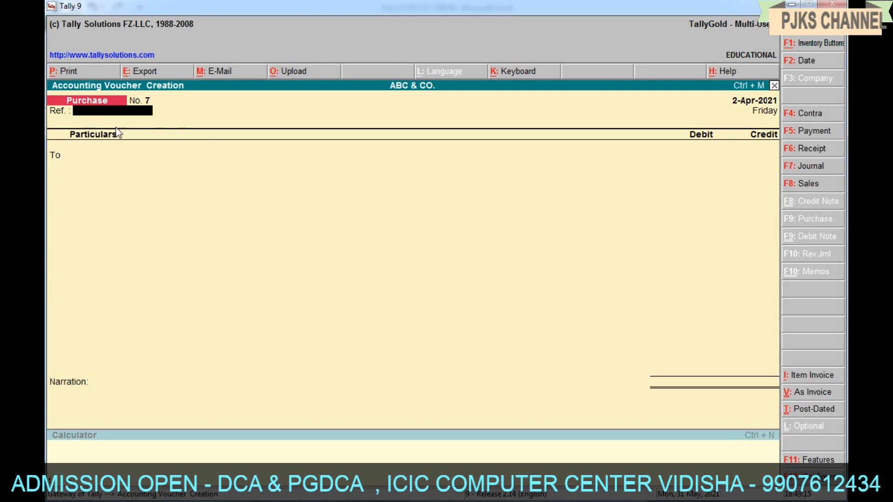
key("Return")
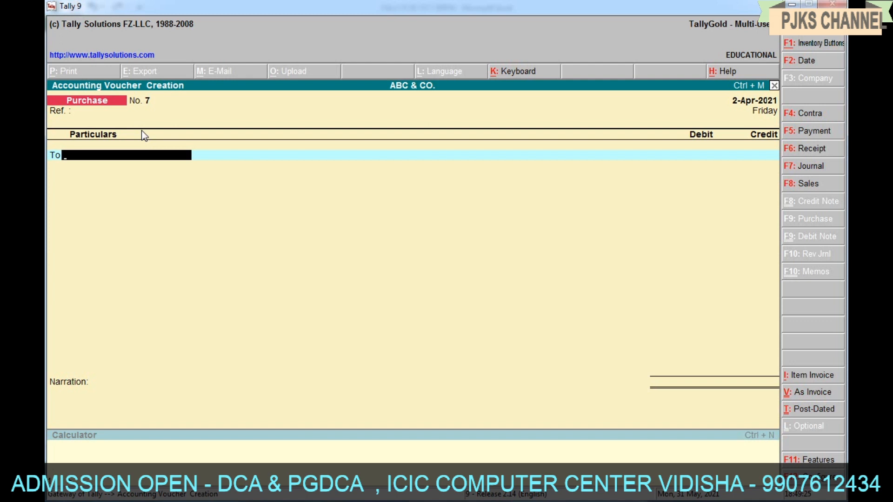
type("c")
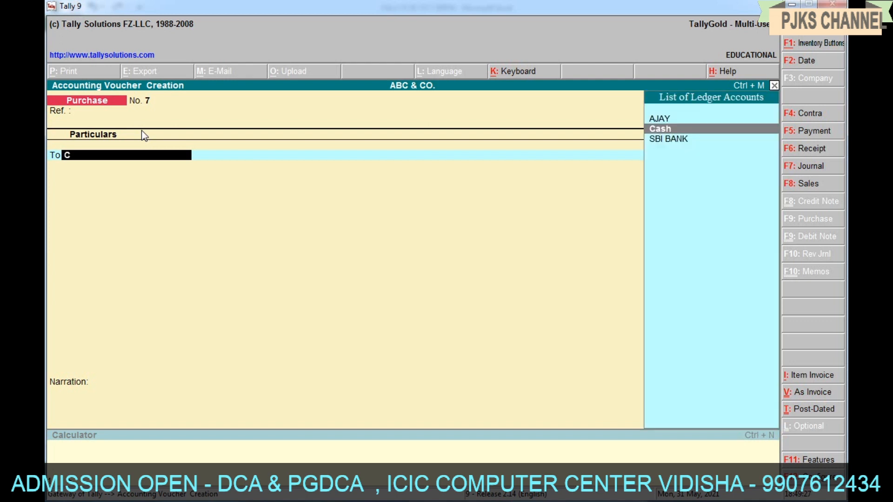
key("Return")
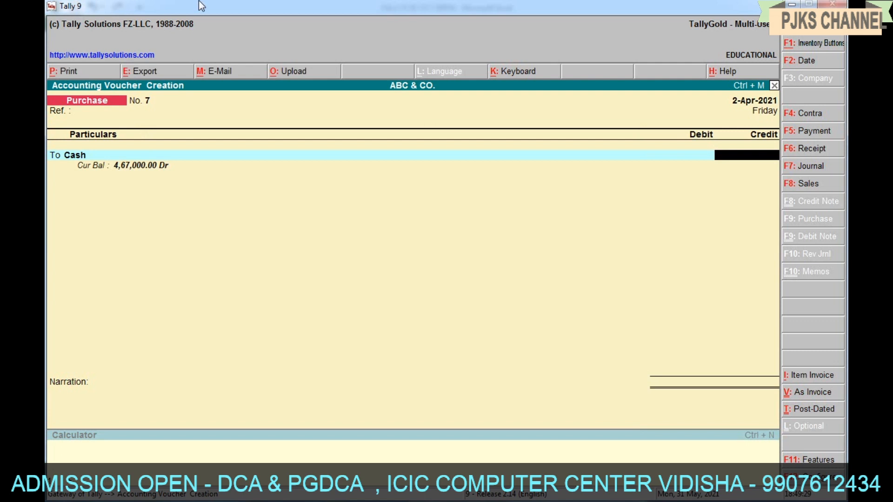
left_click(792, 4)
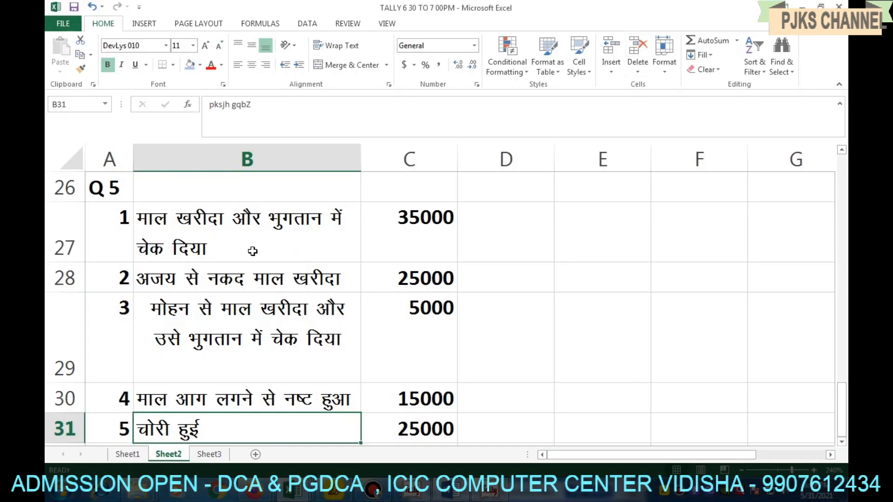
left_click(486, 494)
type("2")
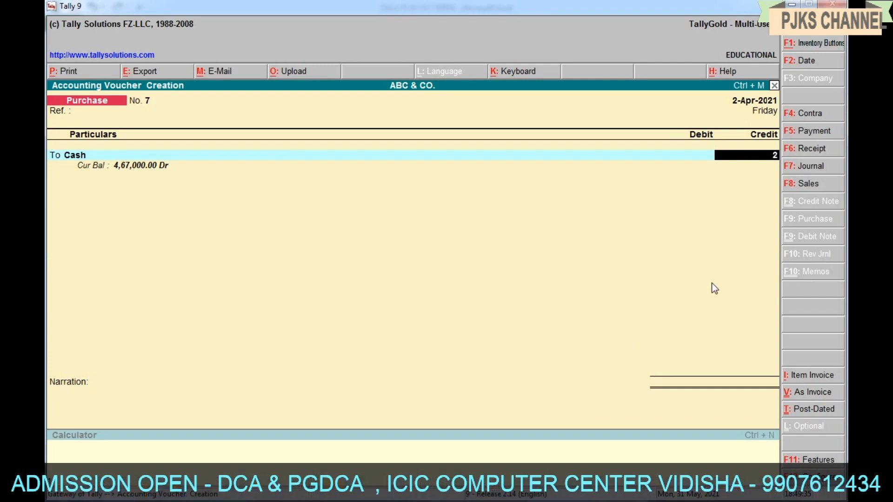
type("5,00000")
key("Return")
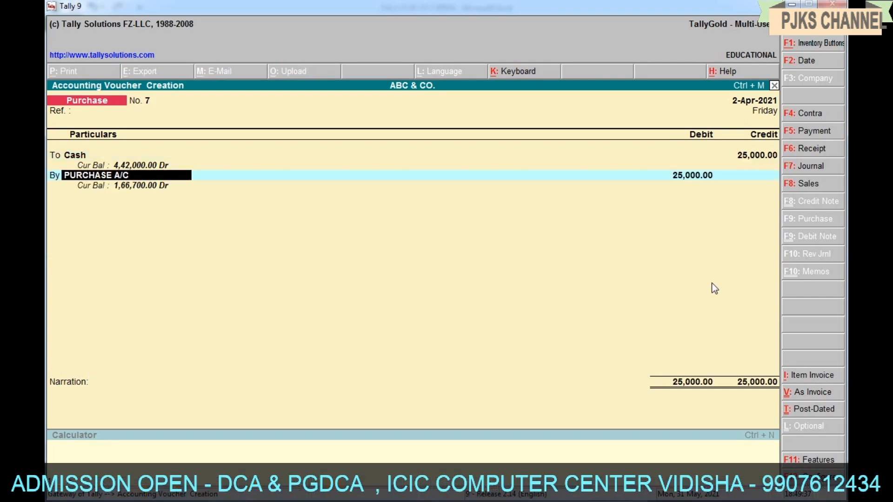
Step: Debit PURCHASE A/C with 25,000 and save the voucher with the narration "BEING GOODS PURCHASE ON CASH"
key("Return")
key("Return")
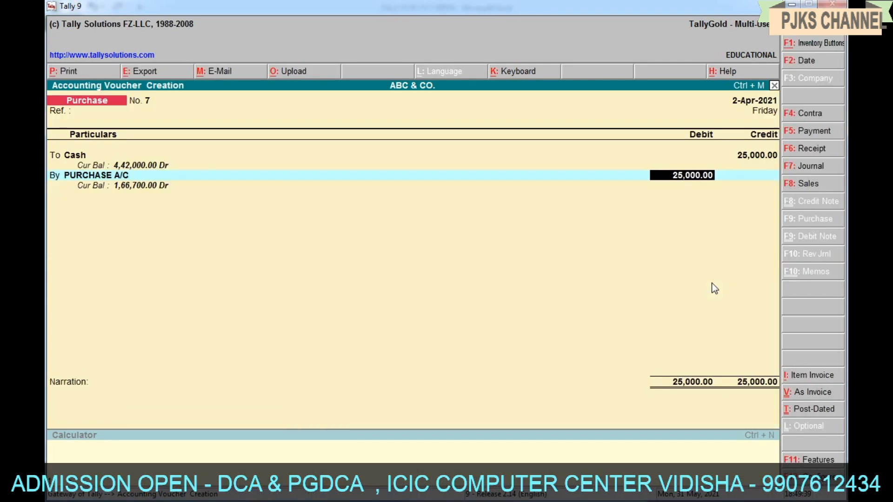
key("Return")
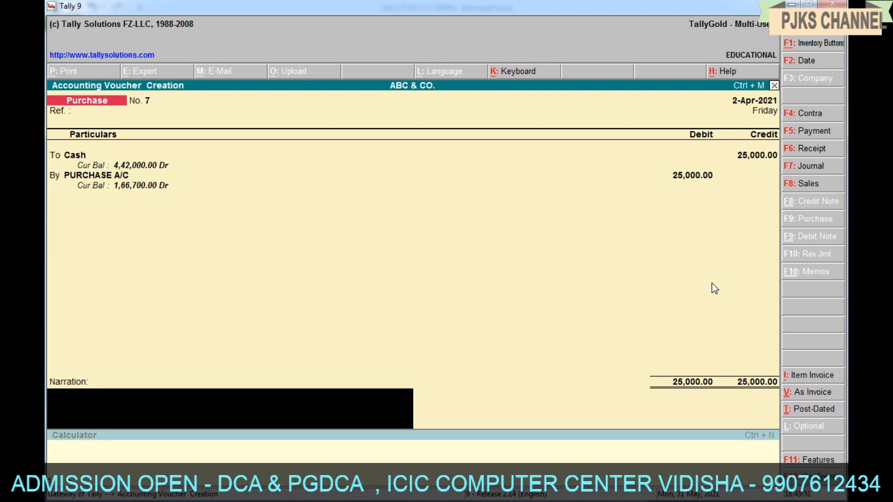
type("BEING GOODS PURCHA")
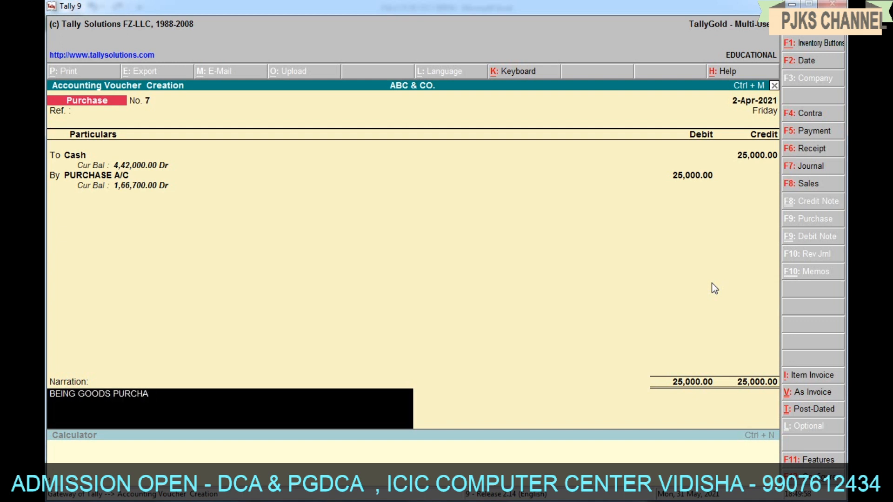
type("SE ON CASH")
key("Return")
key("Return")
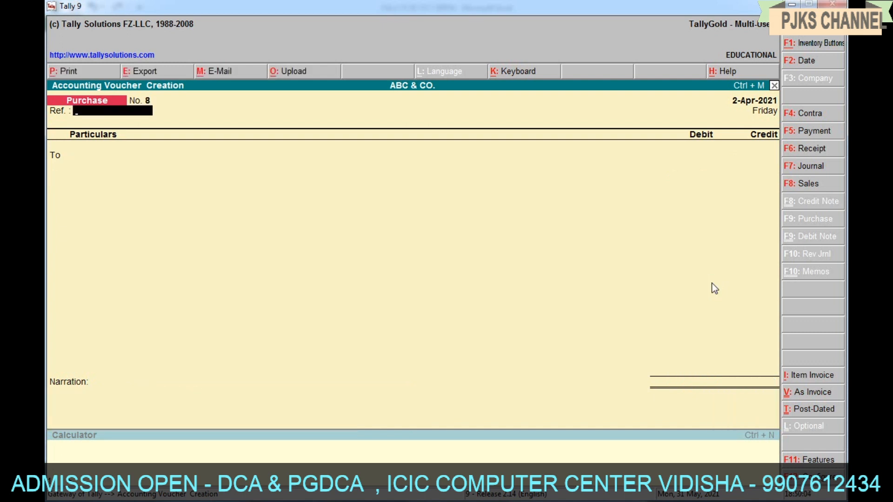
Step: Switch to Excel to review transactions 2 and 3 of question Q 5 on Sheet2, and return to Tally 9
left_click(796, 4)
left_click(202, 282)
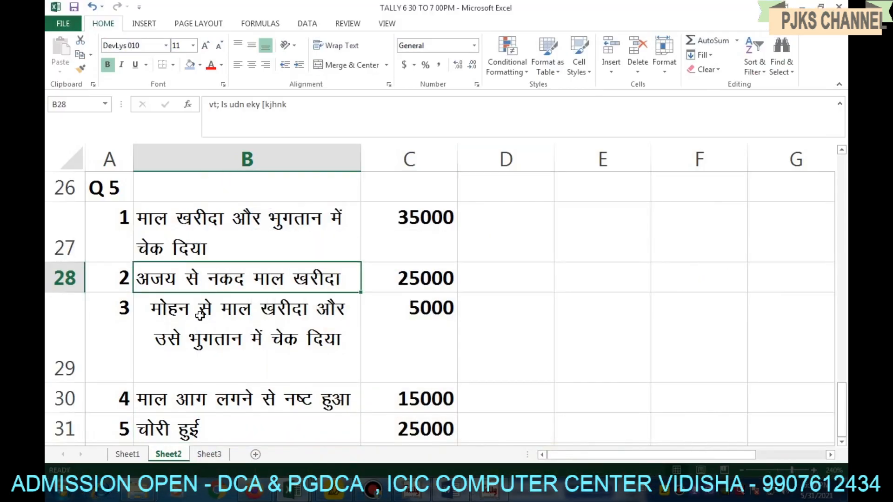
left_click(199, 313)
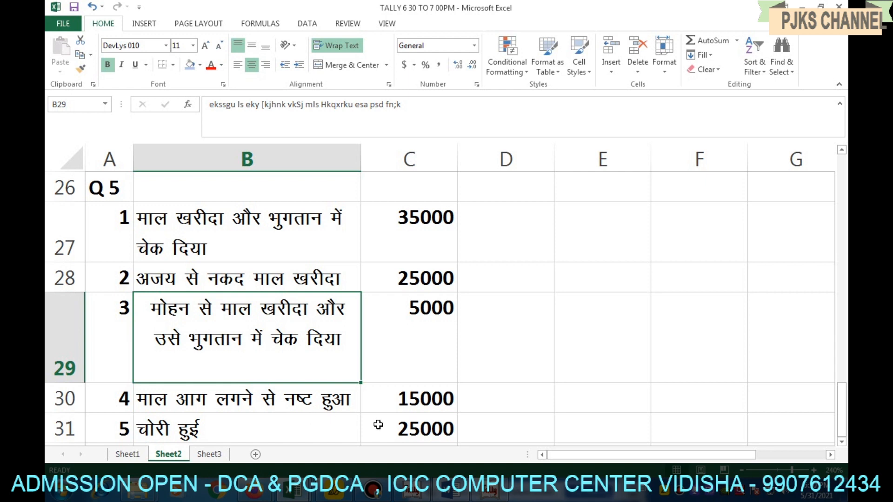
left_click(489, 491)
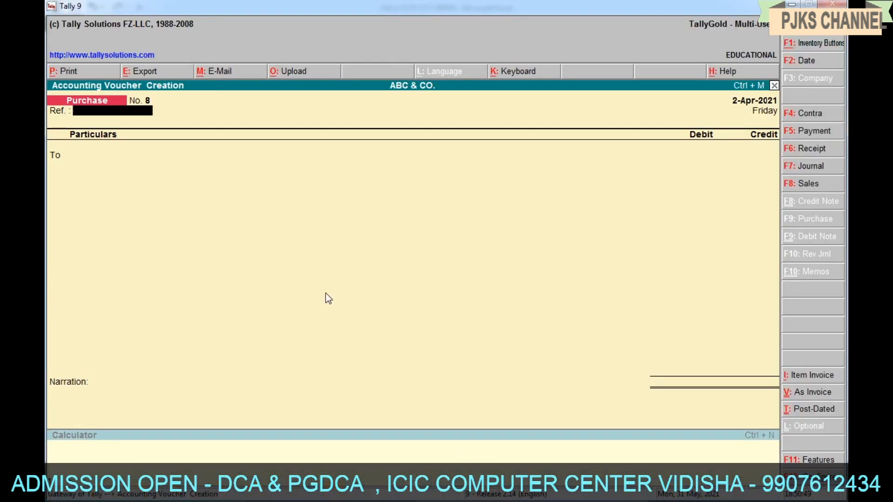
Step: Credit SBI BANK with 5,000 in the purchase voucher, leaving the reference blank and checking the amount of transaction 3 in Excel
key("Return")
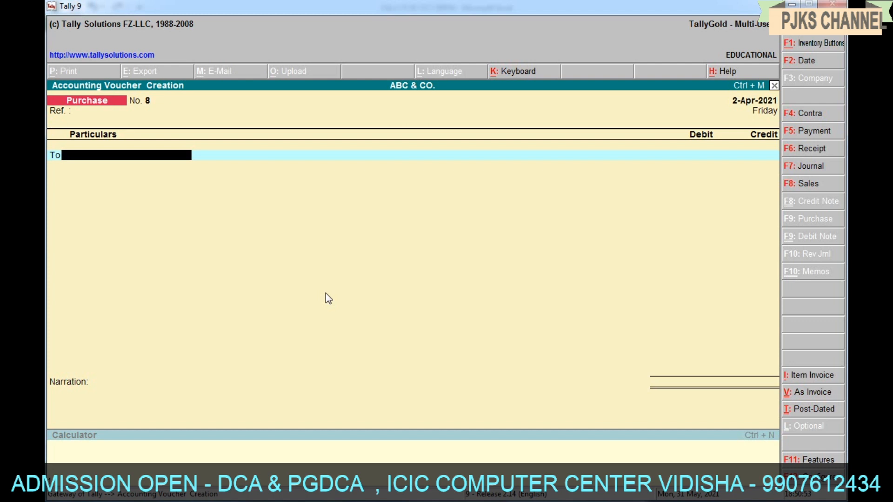
key("Return")
key("Down")
key("Down")
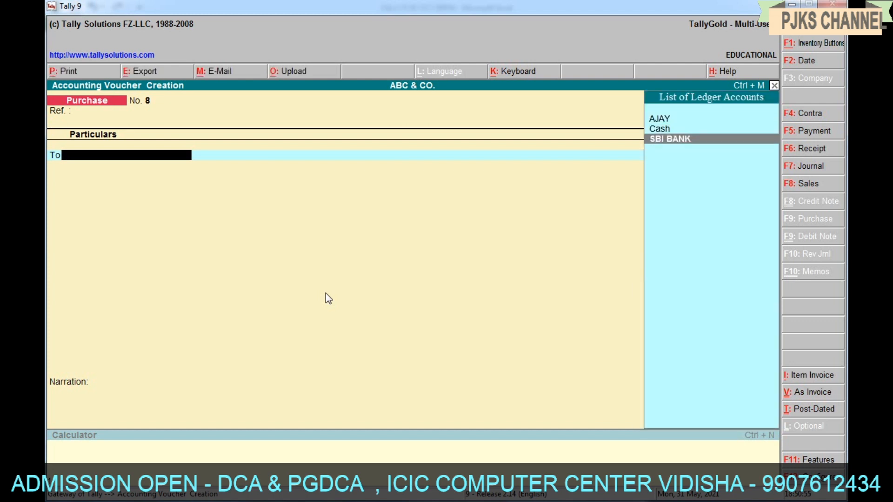
key("Return")
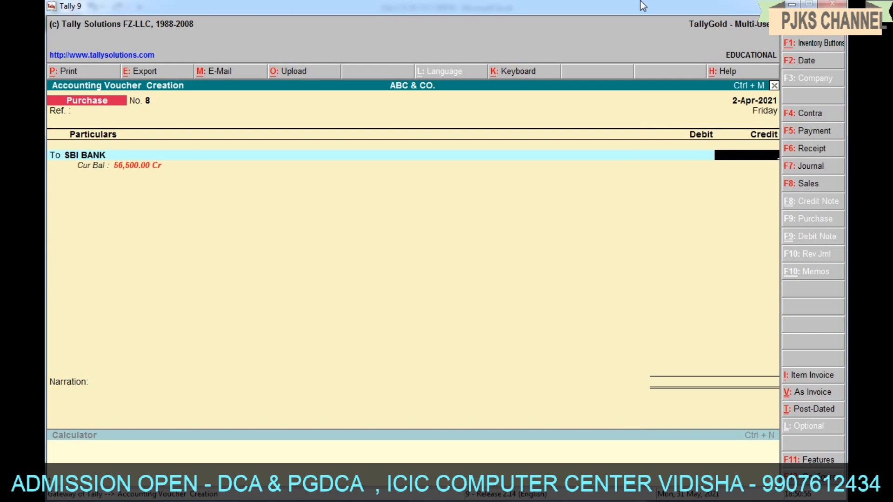
left_click(792, 4)
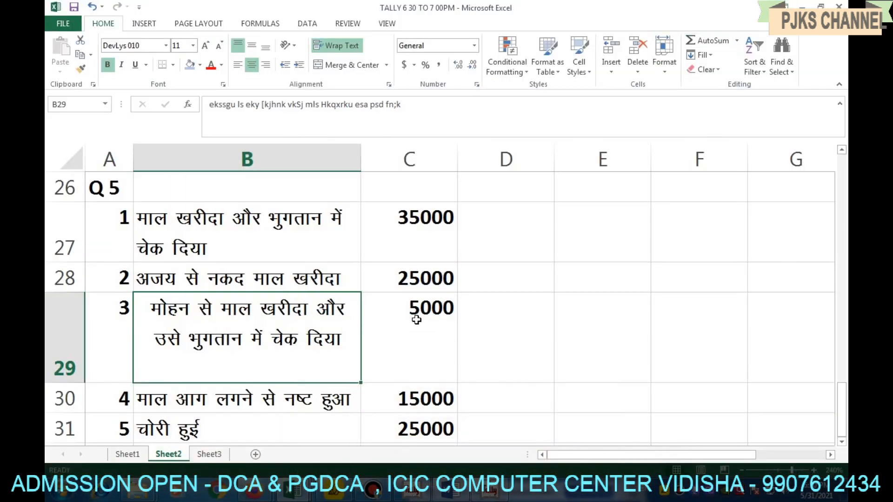
left_click(493, 495)
type("5,000")
key("Return")
Step: Debit PURCHASE A/C with 5,000 and save the voucher, adding "BEING GOODS PURCHASE BY CHAQUE" to the prefilled cheque-number narration
key("Return")
key("Return")
key("Return")
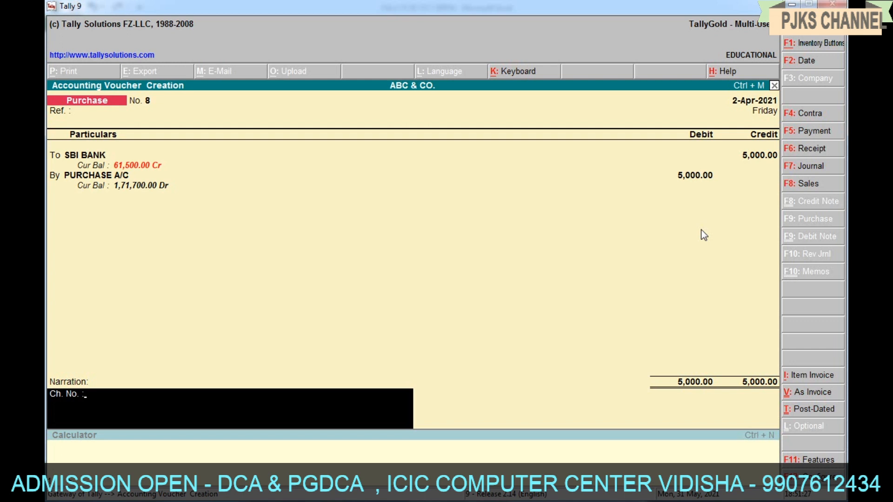
type("BEING GOODS PU")
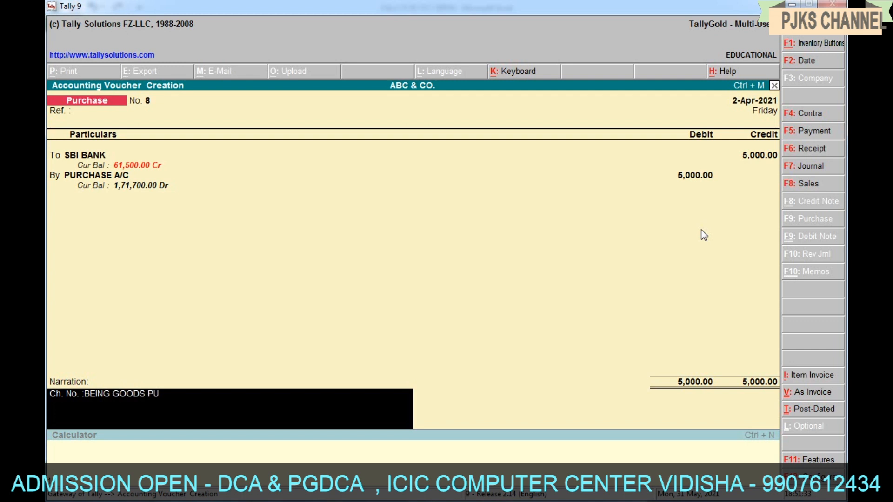
type("RCHASE BY CHAQUE")
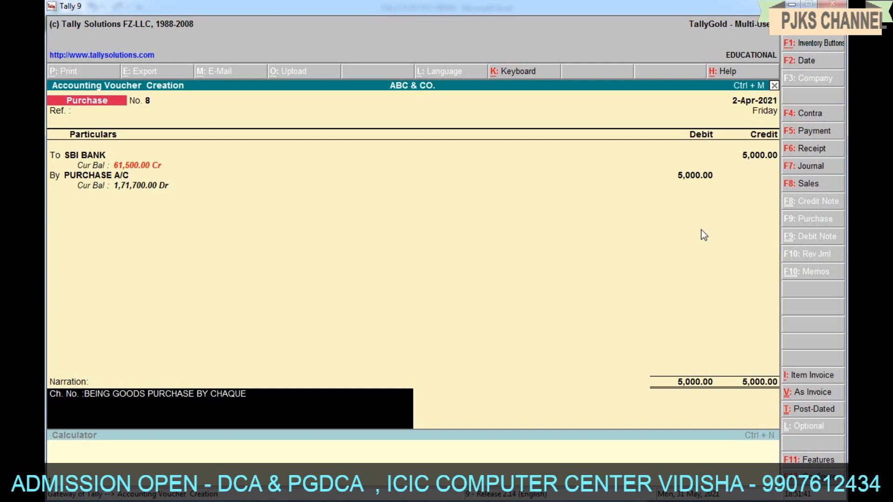
key("Return")
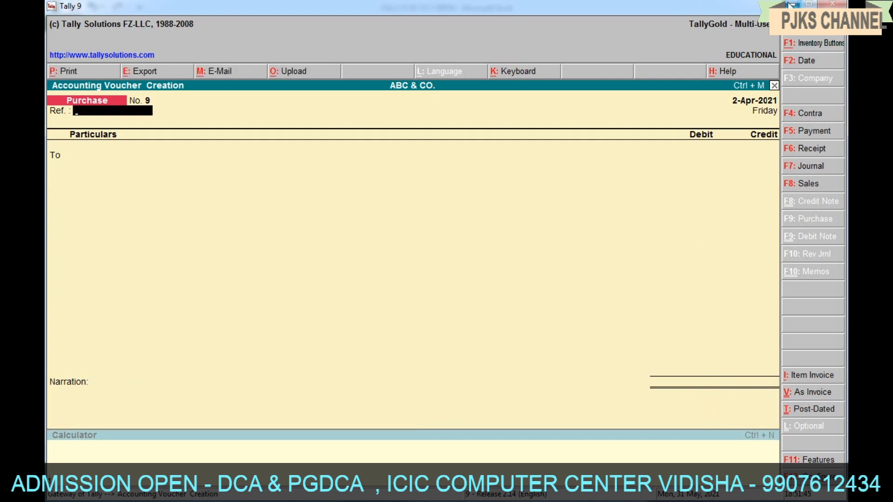
Step: Check transaction 4 of question Q 5 on Sheet2 in Excel and start a journal voucher for it in Tally 9
left_click(792, 4)
left_click(179, 406)
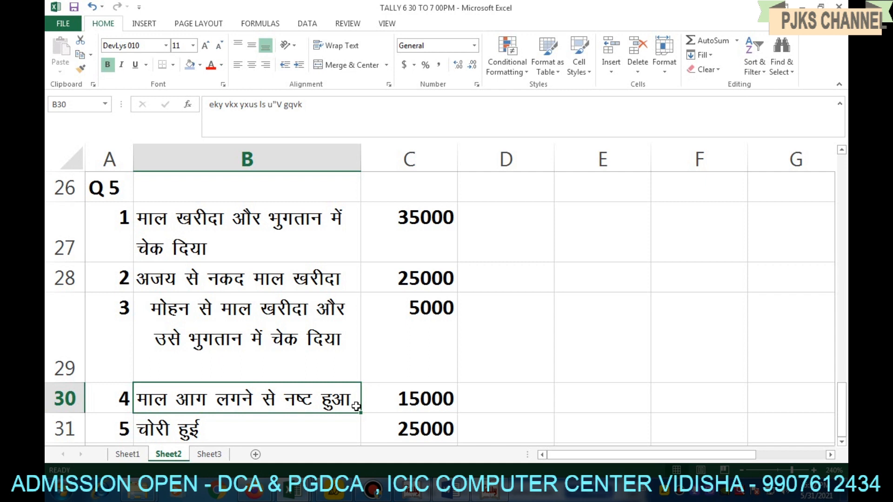
left_click(487, 495)
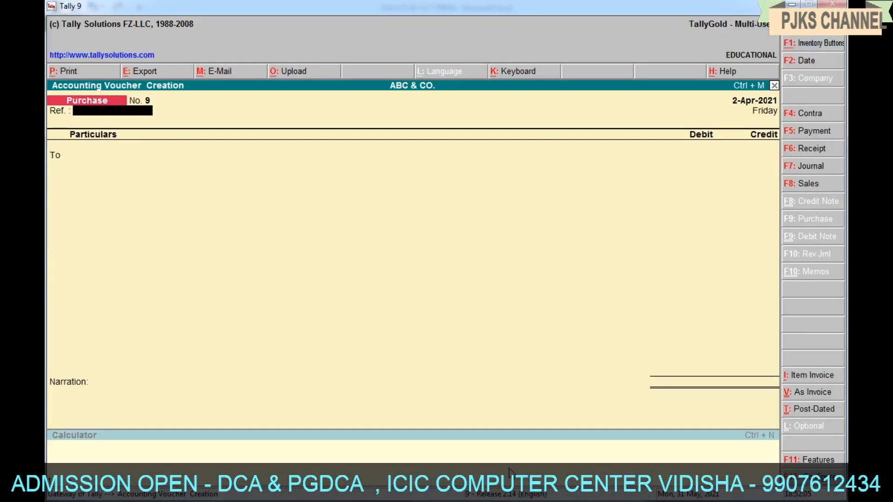
left_click(797, 163)
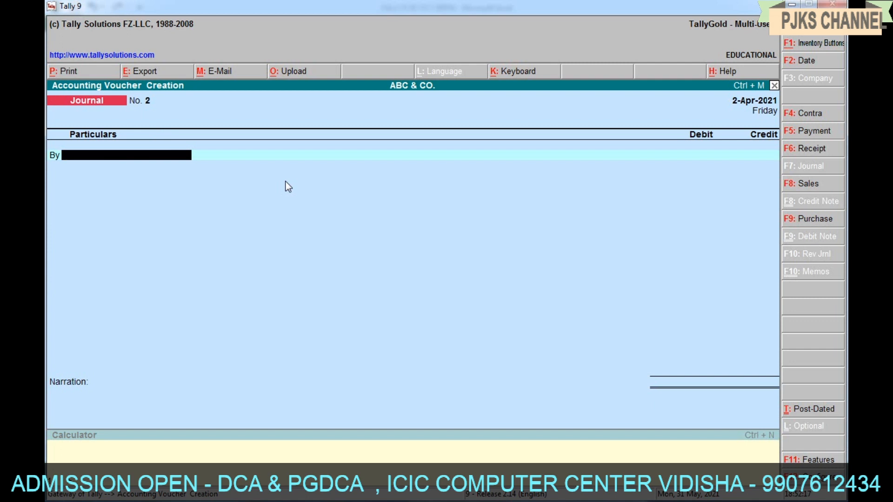
key("Return")
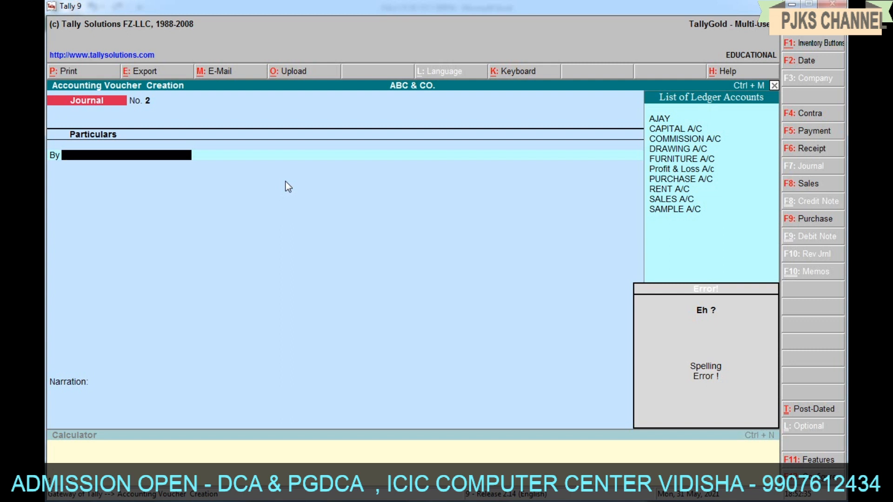
Step: Start a new ledger from the journal voucher's debit line, naming it LOSS BY FIRE A/C and leaving the alias blank
key("alt+c")
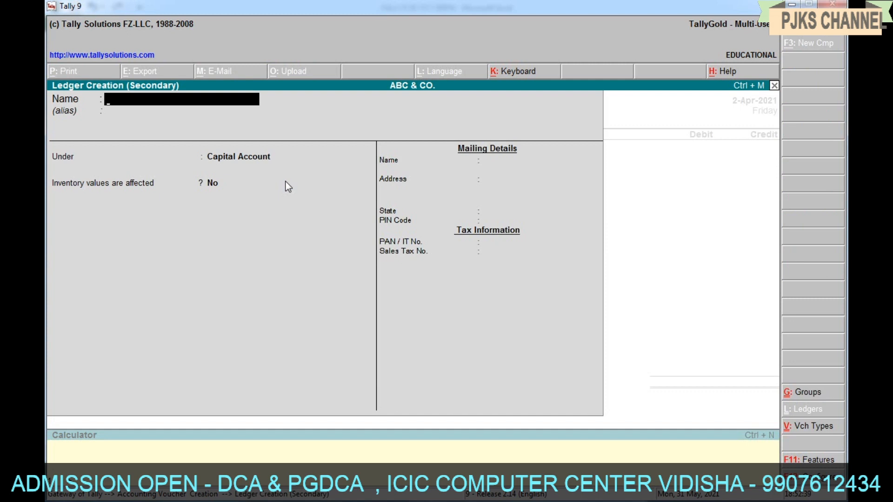
type("LOSS BY FIRE A/C")
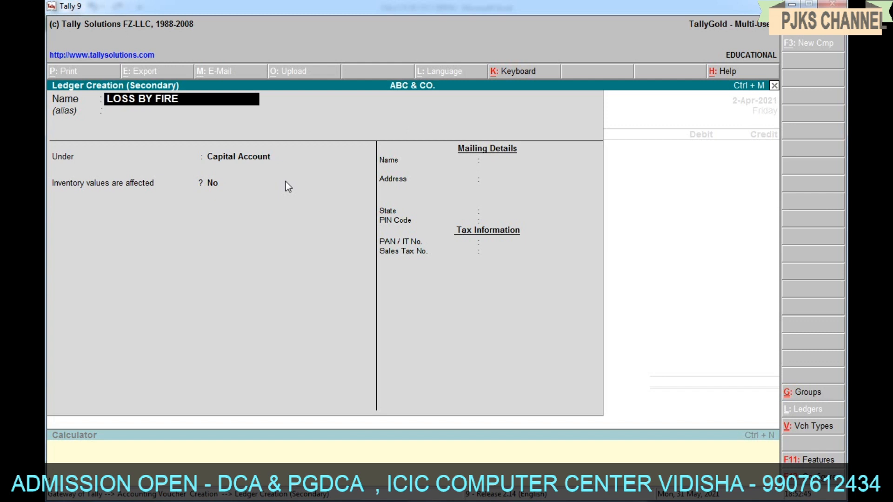
key("Return")
key("Return")
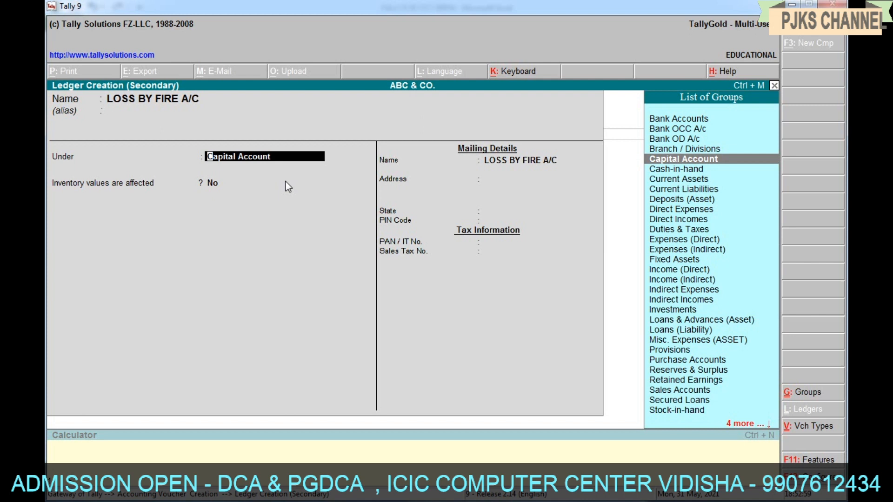
Step: Save the new ledger under Indirect Expenses with inventory values affected set to Yes, leaving its inventory allocations in the voucher empty
type("I")
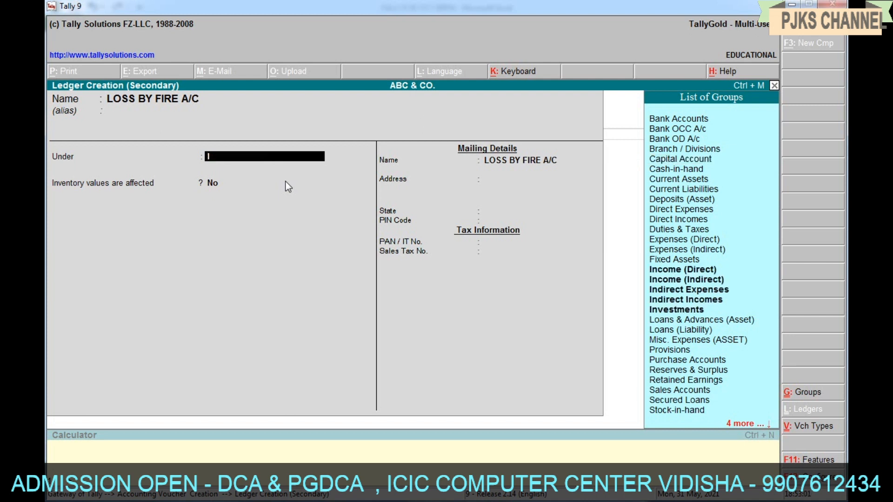
key("Up")
key("Up")
key("Up")
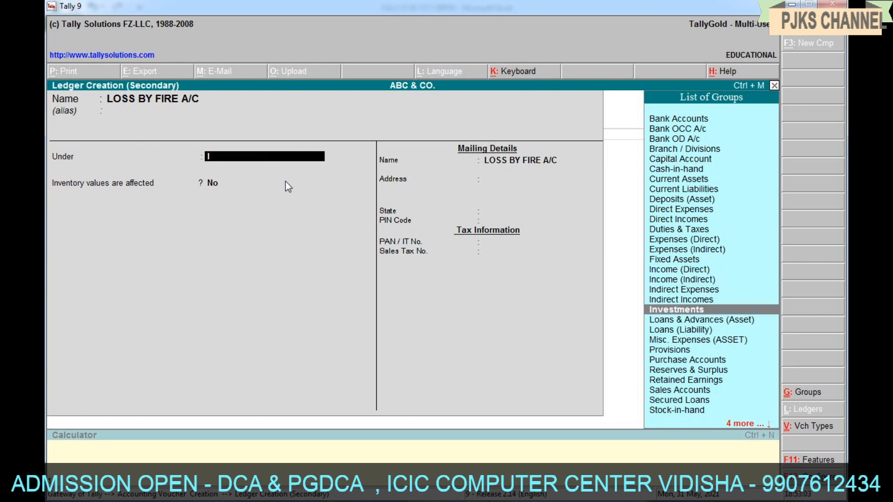
key("Return")
key("y")
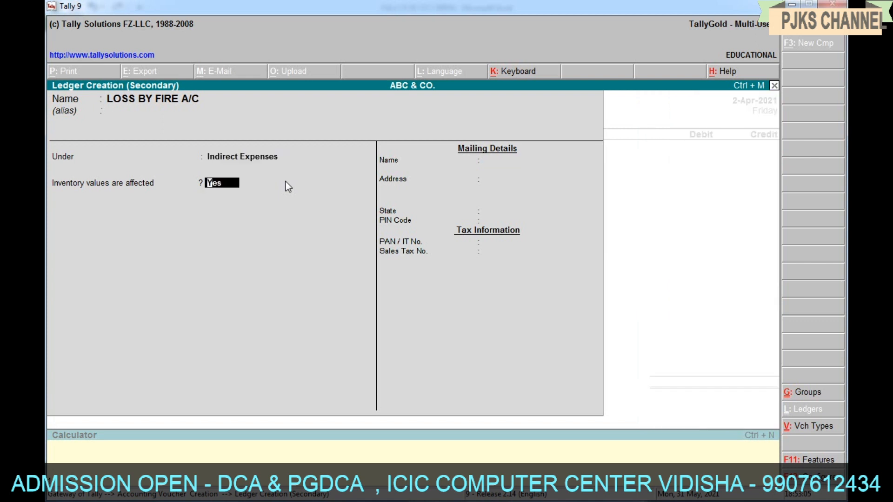
key("Return")
key("Return")
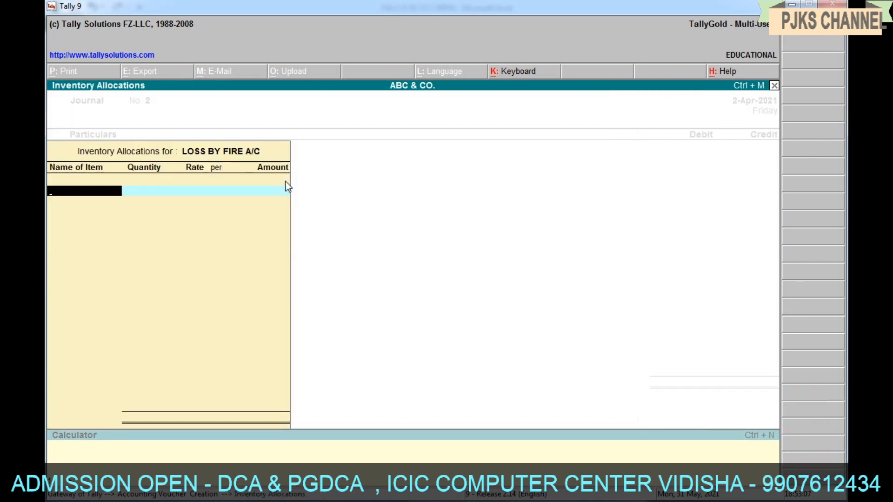
key("Return")
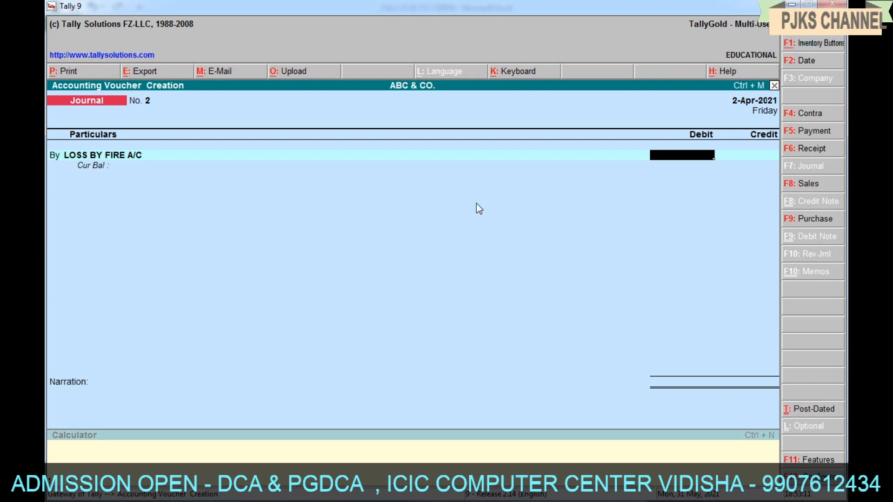
Step: Check the amount of transaction 4 in the Excel sheet and debit LOSS BY FIRE A/C with 15,000 in Tally 9
left_click(791, 4)
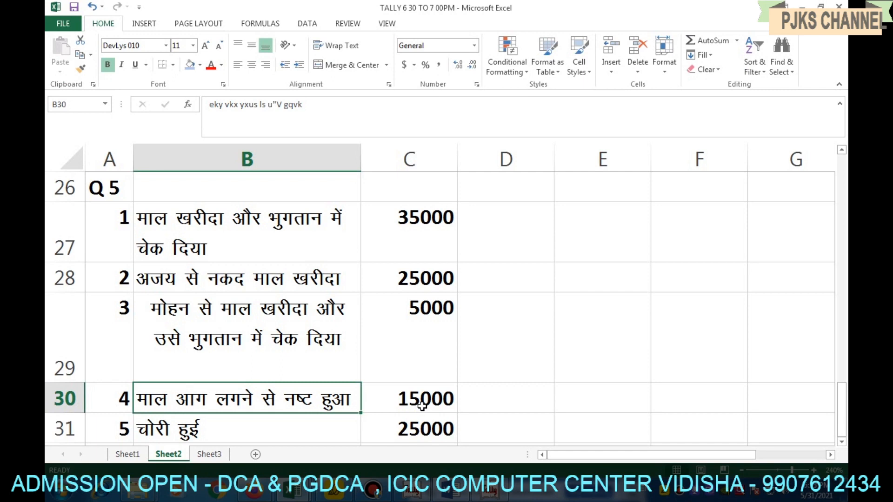
left_click(489, 493)
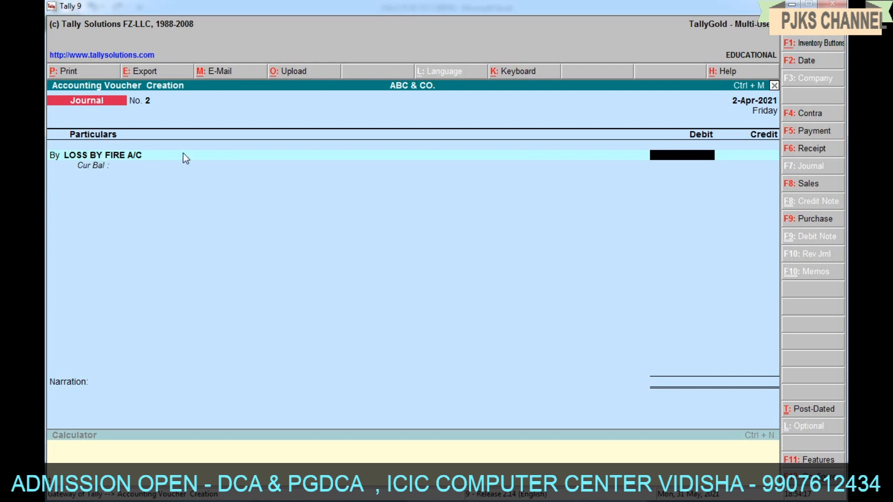
left_click(792, 3)
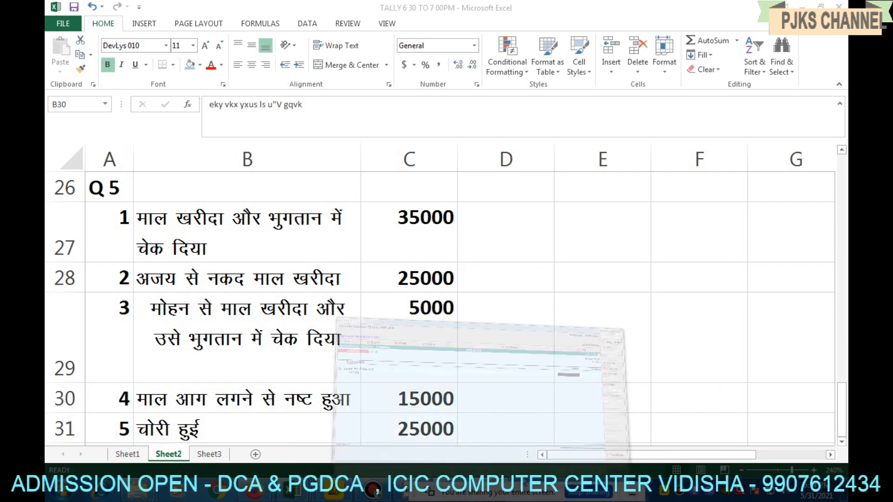
left_click(645, 355)
type("15000")
key("Return")
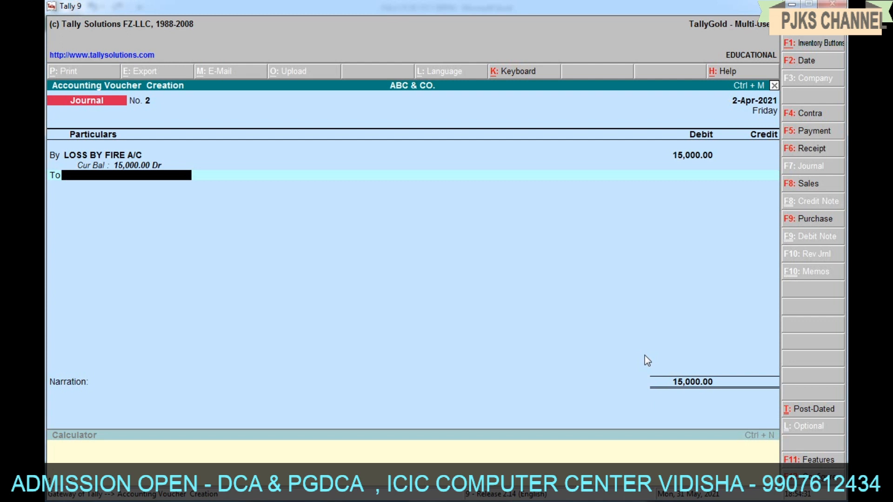
Step: Credit PURCHASE A/C with 15,000 and save the journal voucher with the narration "BEING GOODS LOSS BY FIRE"
type("u")
key("Return")
key("Return")
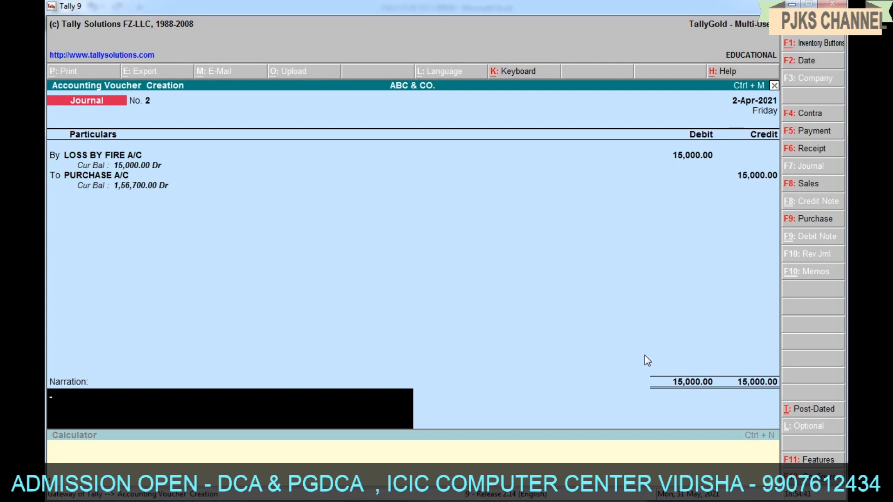
type("BEING GOODS LO")
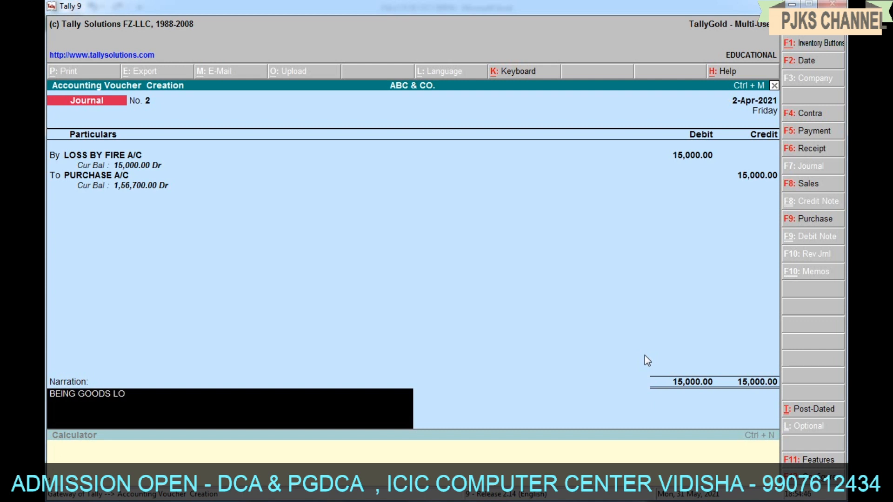
type("SS BY FIRE")
key("Return")
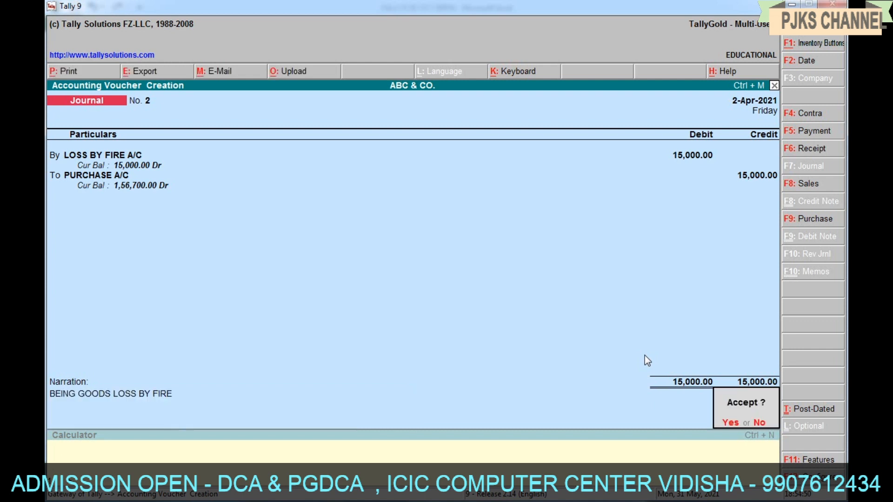
key("Return")
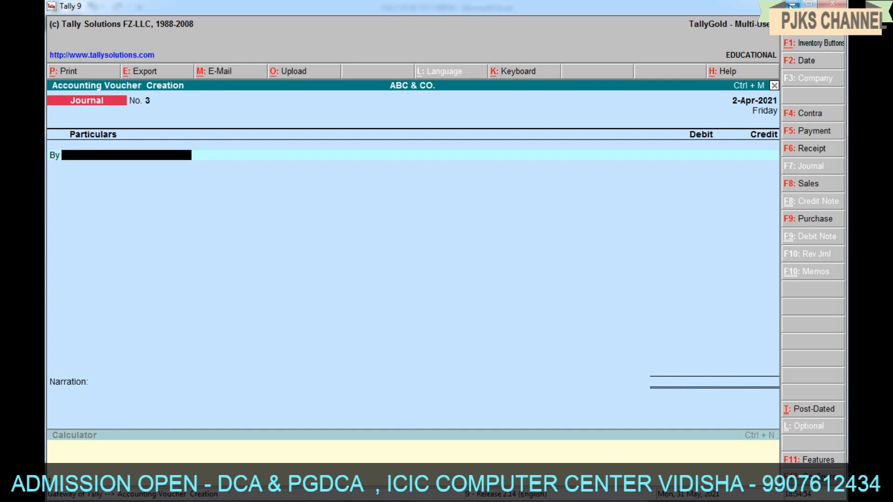
Step: Check transaction 5 of question Q 5 in Excel and start a payment voucher for it in Tally 9
left_click(790, 6)
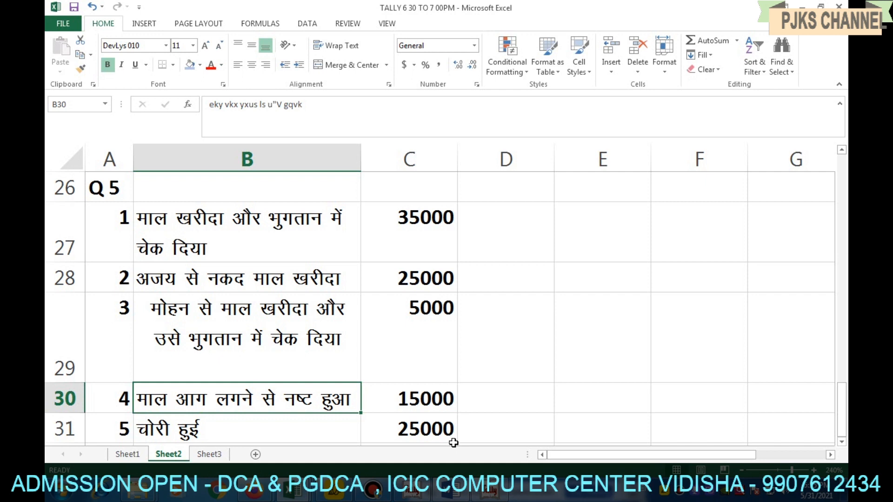
left_click(488, 491)
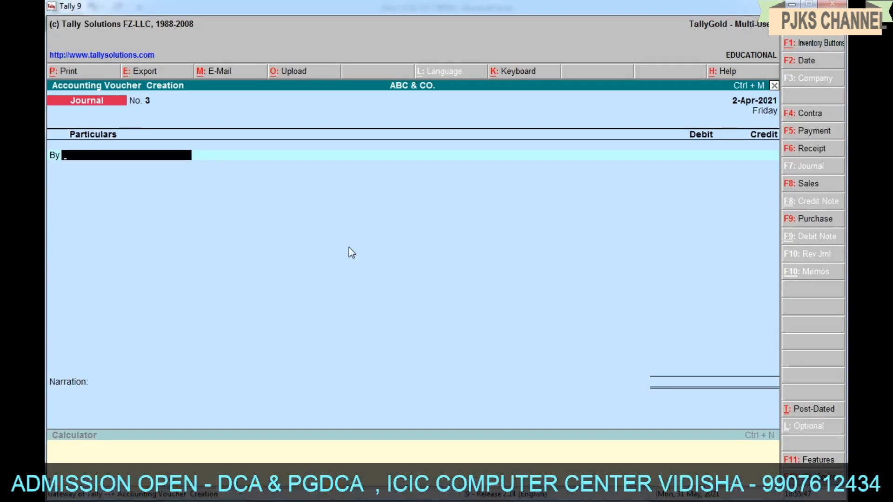
key("F5")
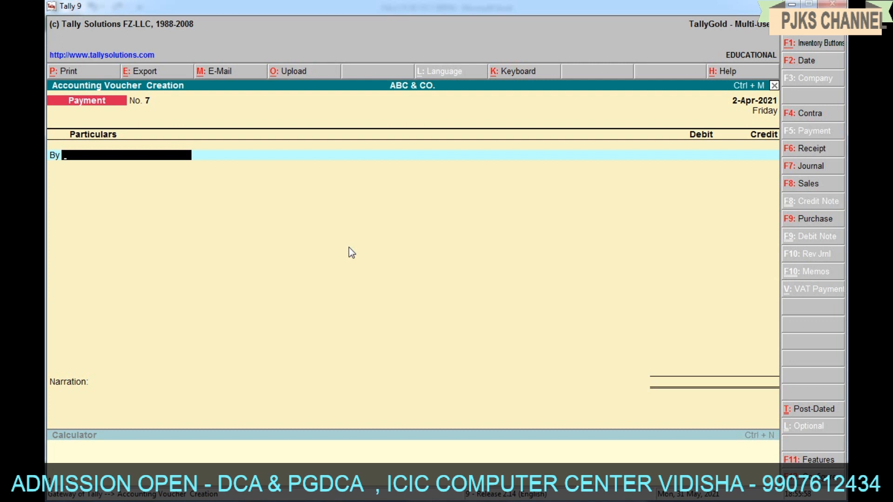
Step: Start a new ledger from the payment voucher's debit line, naming it LOSS BY THEFT A/C
type("L")
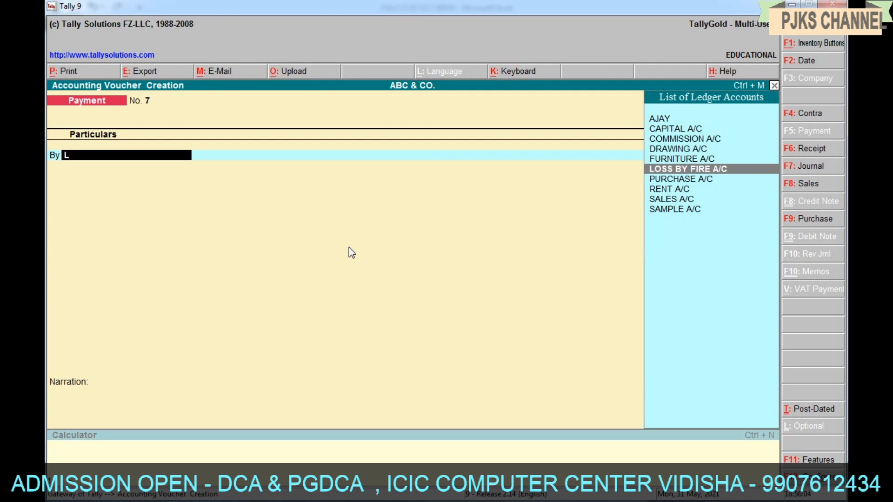
key("BackSpace")
key("alt+c")
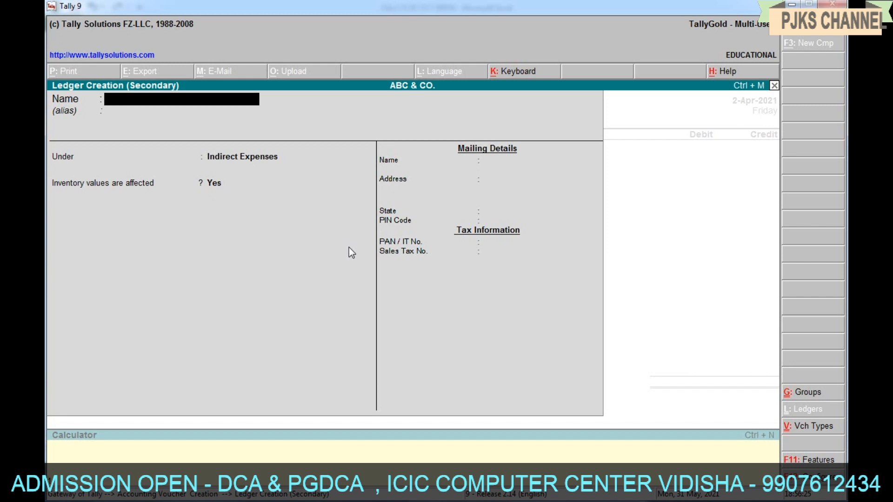
type("LOSS BY THE")
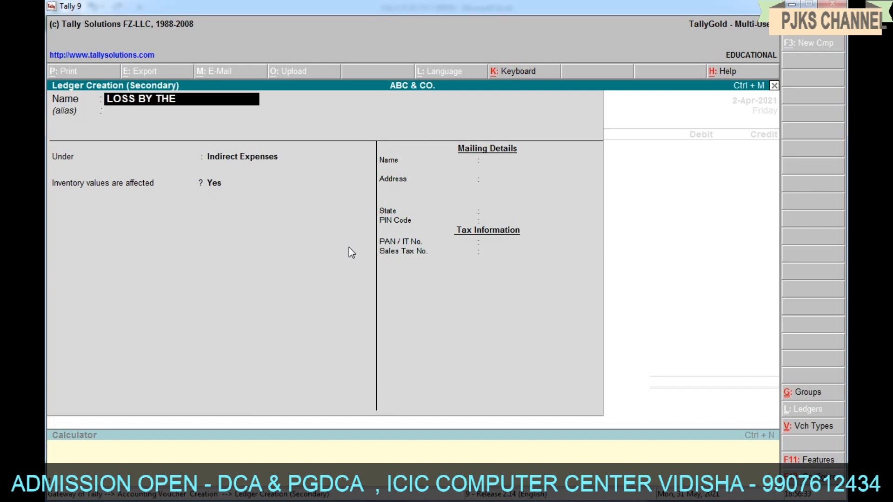
type("FT A/C")
key("Return")
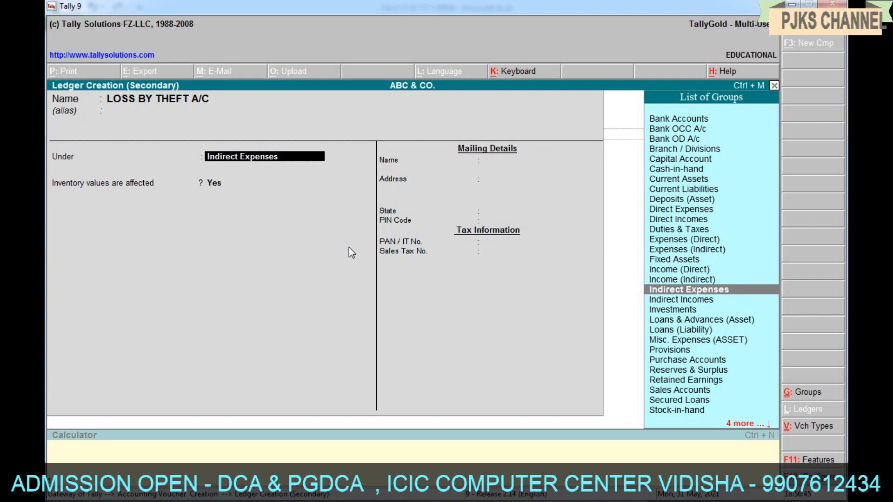
Step: Save the theft ledger under Indirect Expenses with inventory values affected set to Yes and use it in the voucher
type("I")
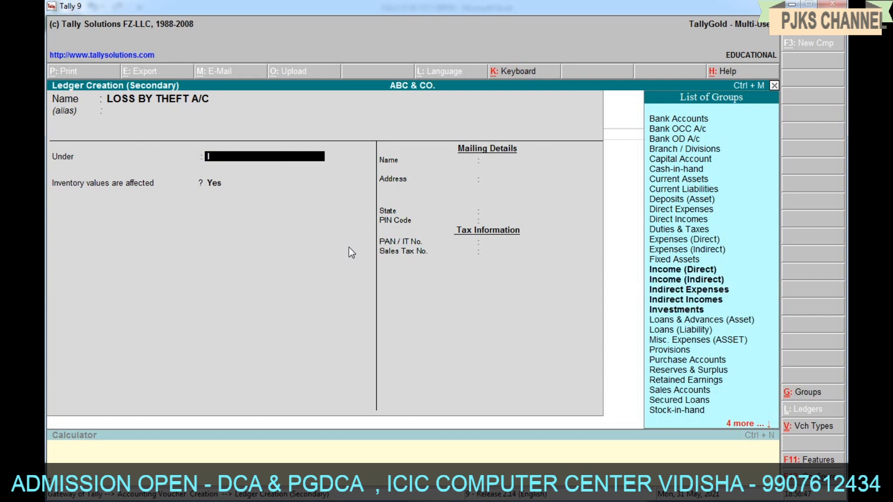
key("Down")
key("Up")
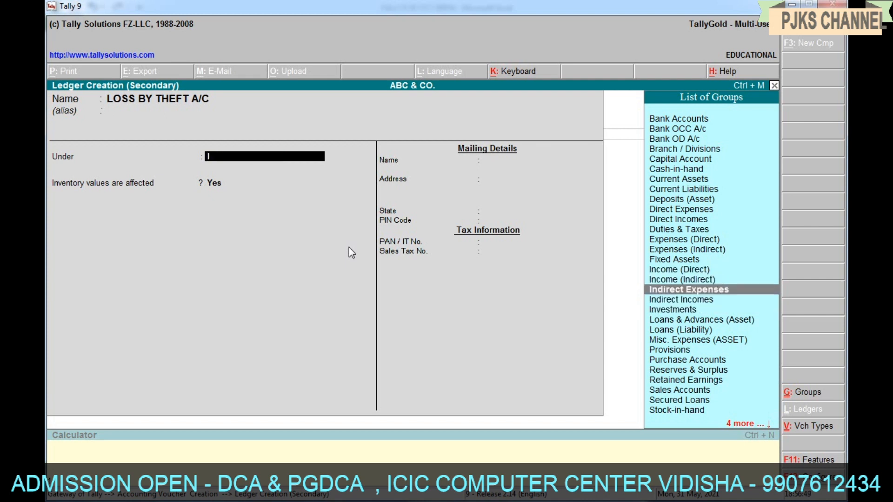
key("Return")
key("Return")
key("Return")
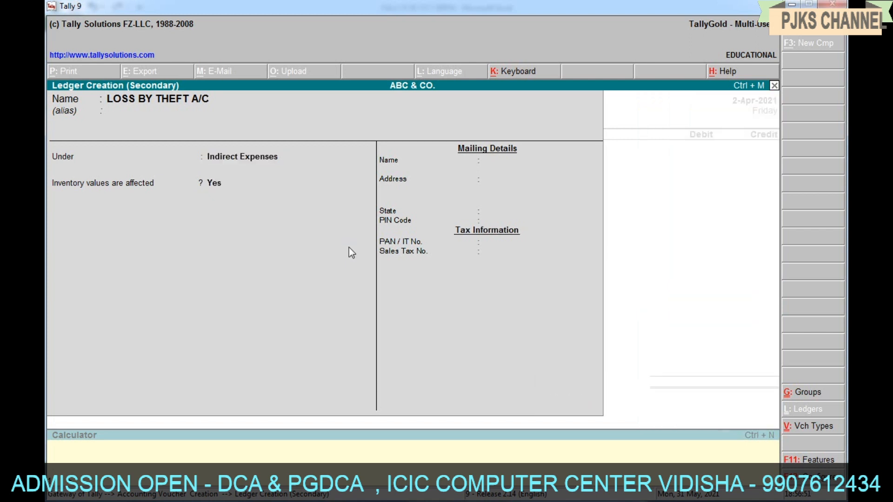
key("Return")
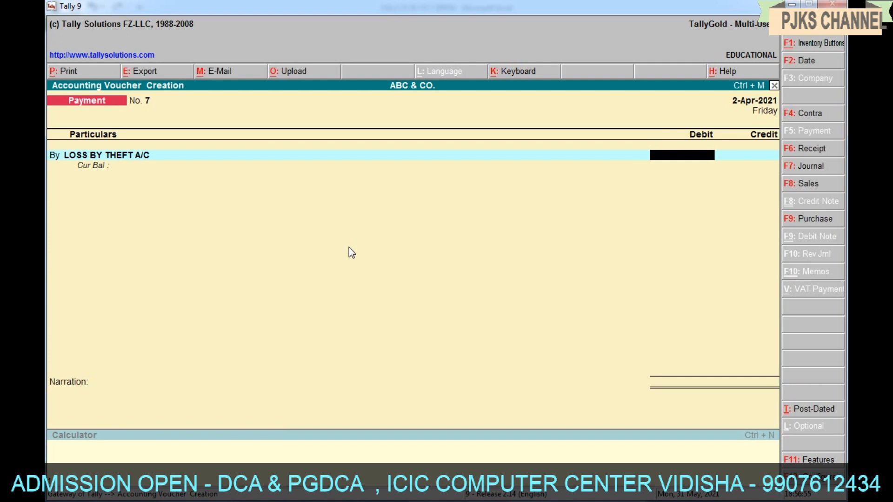
Step: Check the amount of transaction 5 in the Excel sheet and debit LOSS BY THEFT A/C with 25,000 in Tally 9
left_click(791, 4)
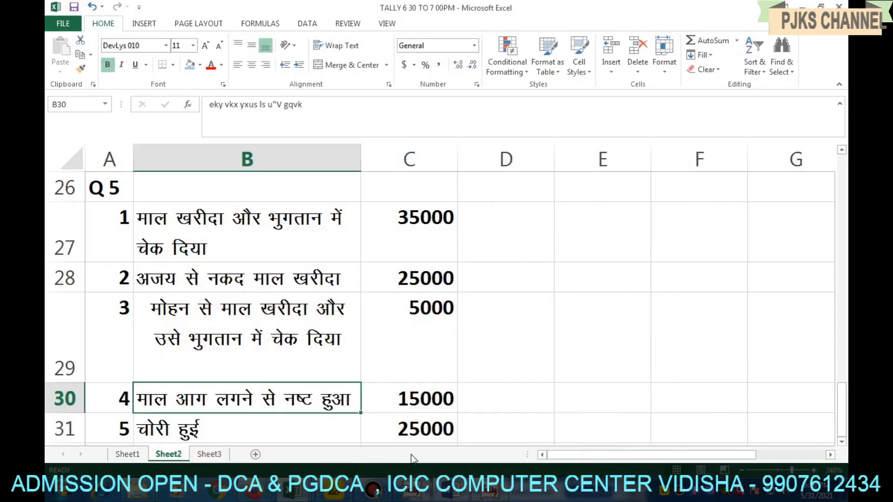
left_click(505, 496)
type("25000")
key("Return")
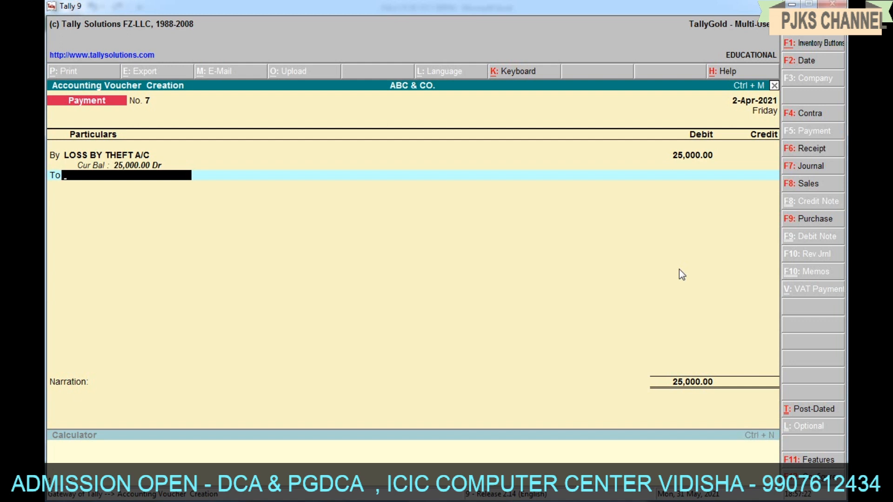
Step: Credit Cash with 25,000 and save the payment voucher with the narration "BEING CASH LOSS BY THEFT"
type("Ca")
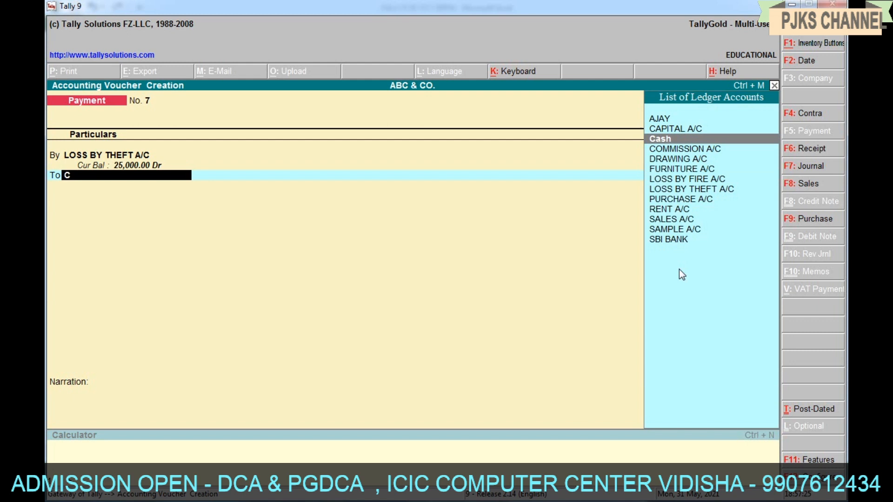
key("Return")
key("Return")
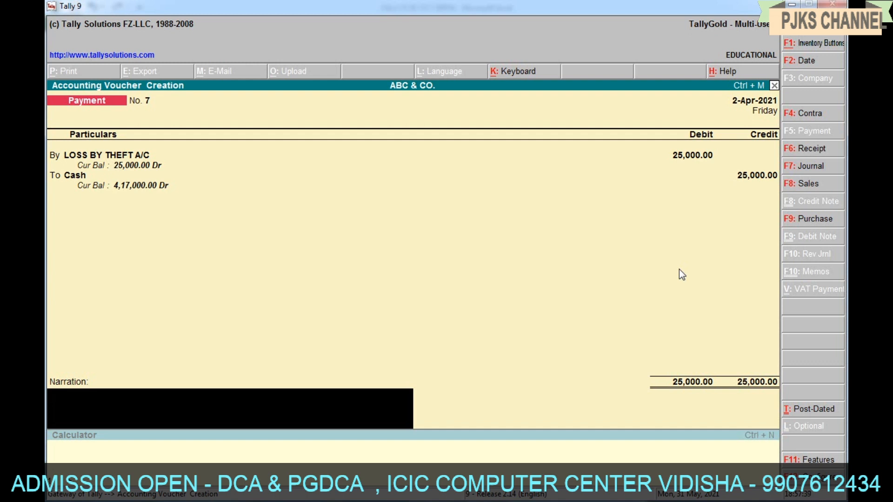
type("BEING CASH LOSS B")
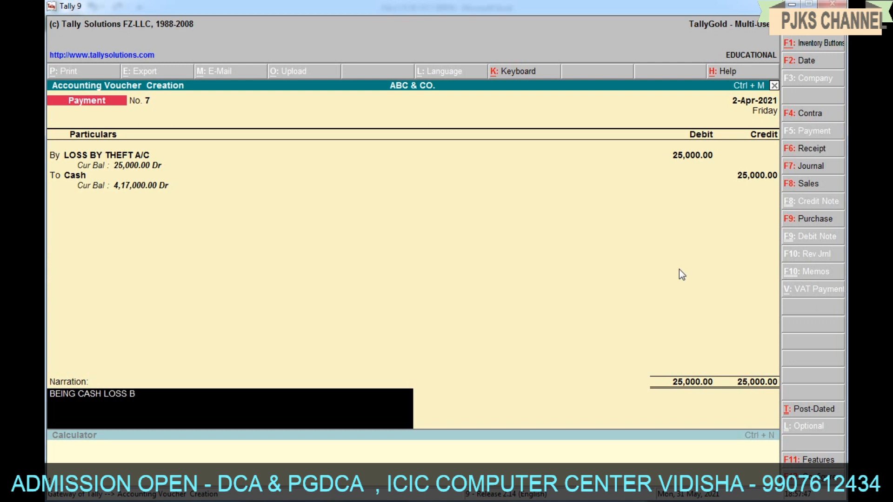
type("Y THEFT")
key("Return")
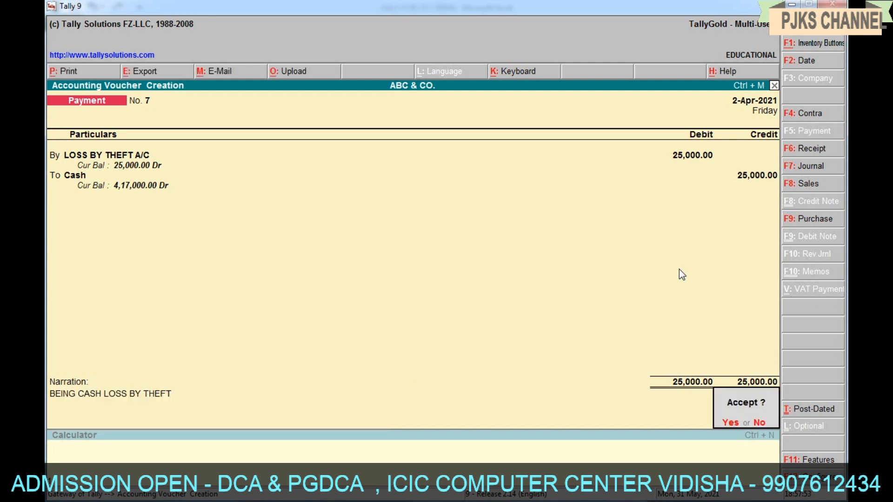
key("Return")
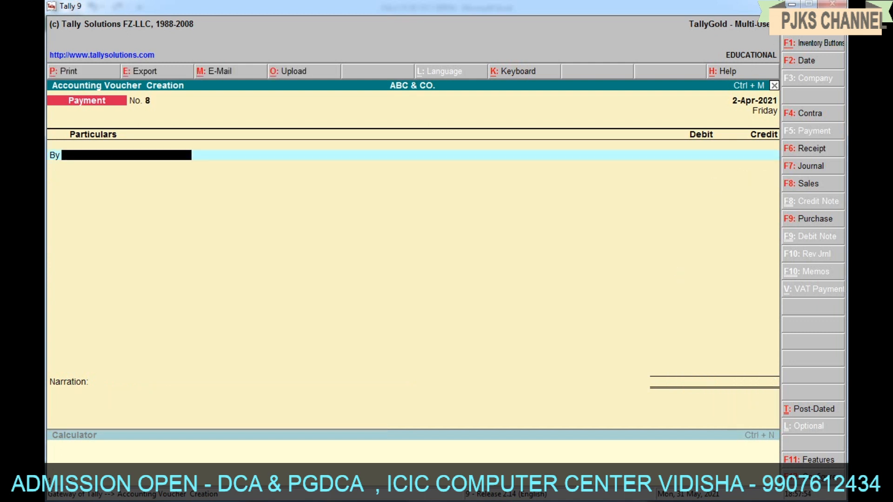
Step: Check the Q 5 list in Excel for remaining transactions and return to Tally 9
left_click(792, 4)
scroll(286, 342, "down", 1)
scroll(372, 396, "up", 1)
left_click(492, 495)
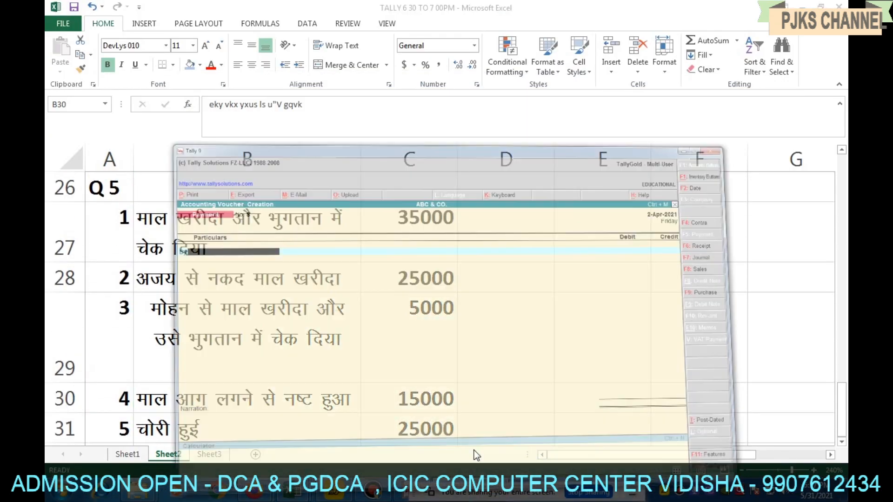
Step: Quit the empty payment voucher and examine the nett loss in the company's Profit & Loss A/c
key("Escape")
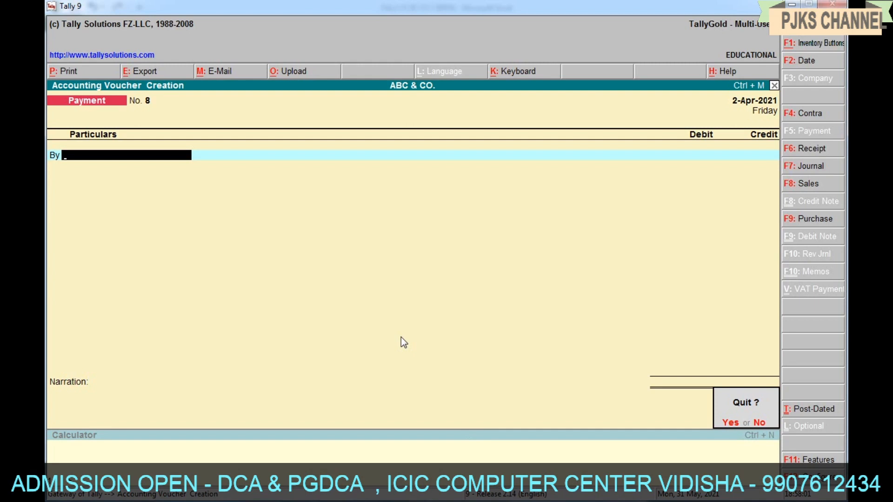
key("Return")
key("Escape")
key("Escape")
key("p")
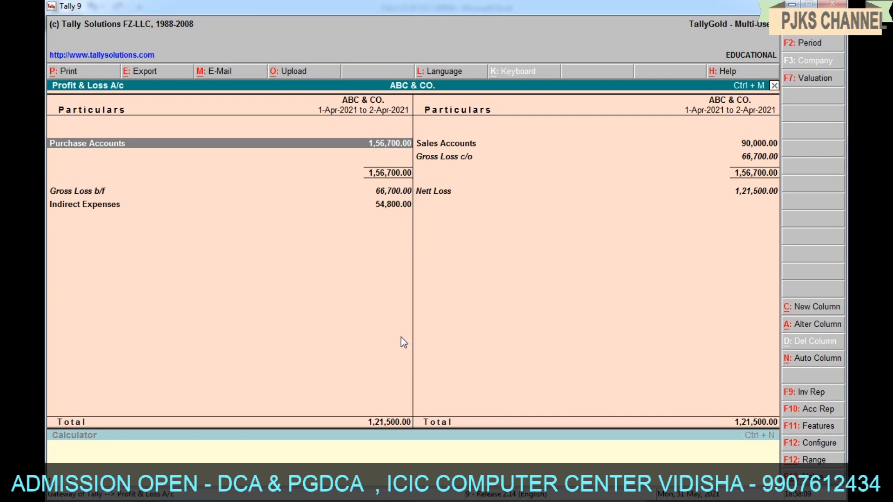
left_click(447, 193)
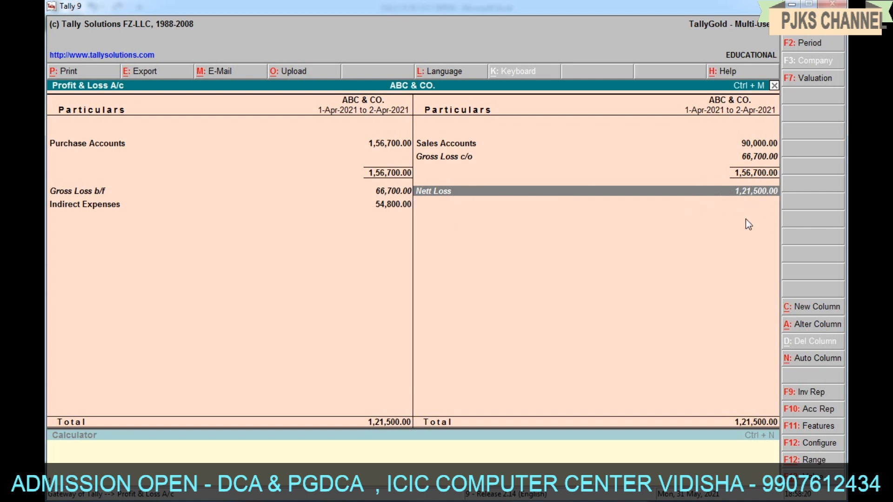
Step: Examine the gross profit, nett profit and operating cost percentages in the Ratio Analysis report and return to the Q 5 list in Excel
key("Escape")
key("Escape")
key("Escape")
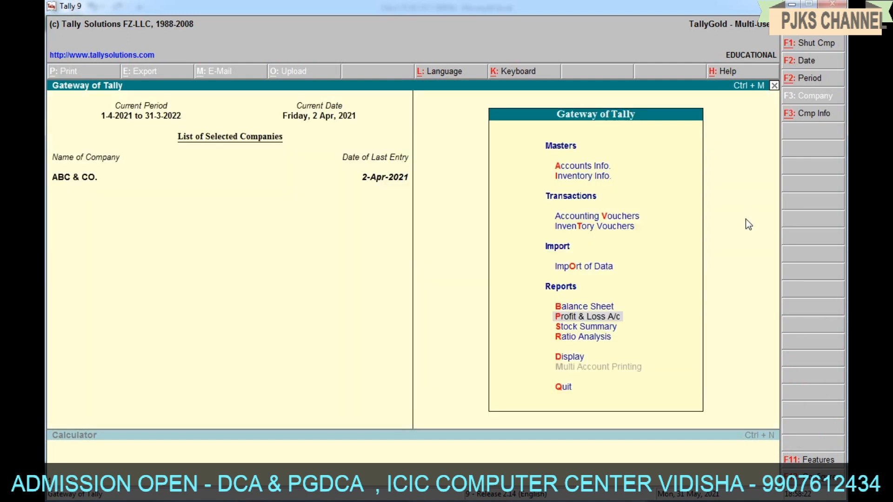
key("r")
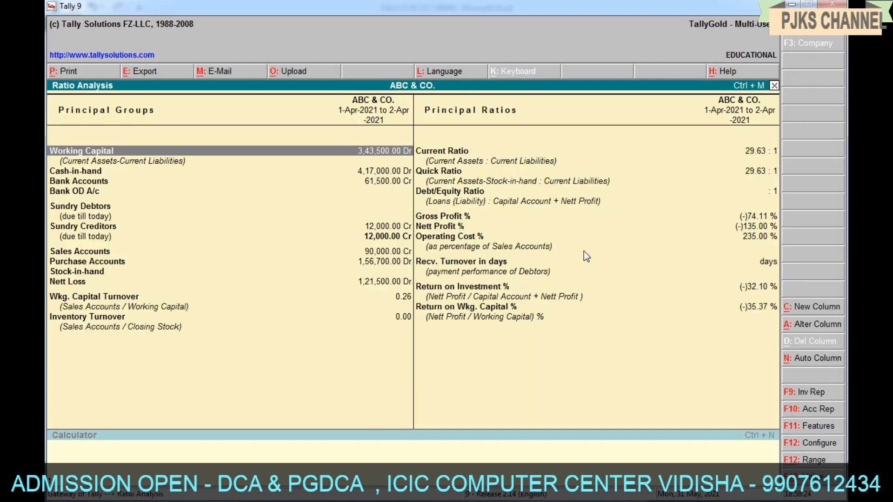
left_click(456, 217)
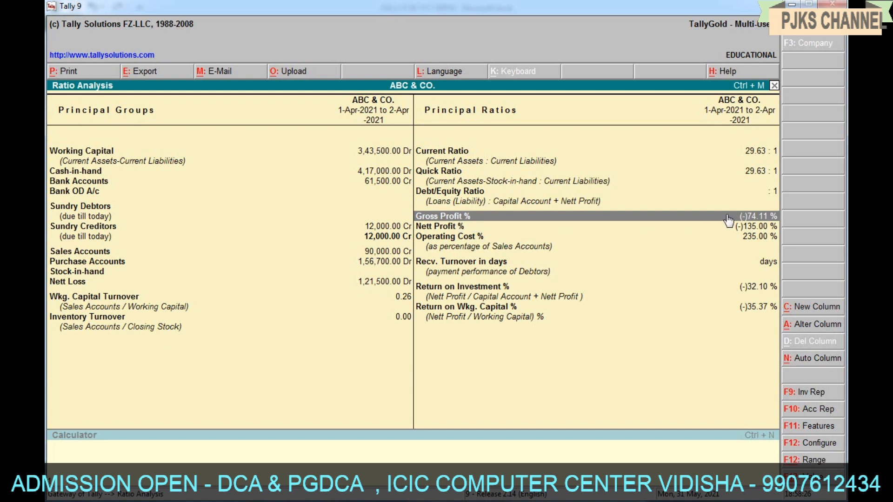
left_click(439, 228)
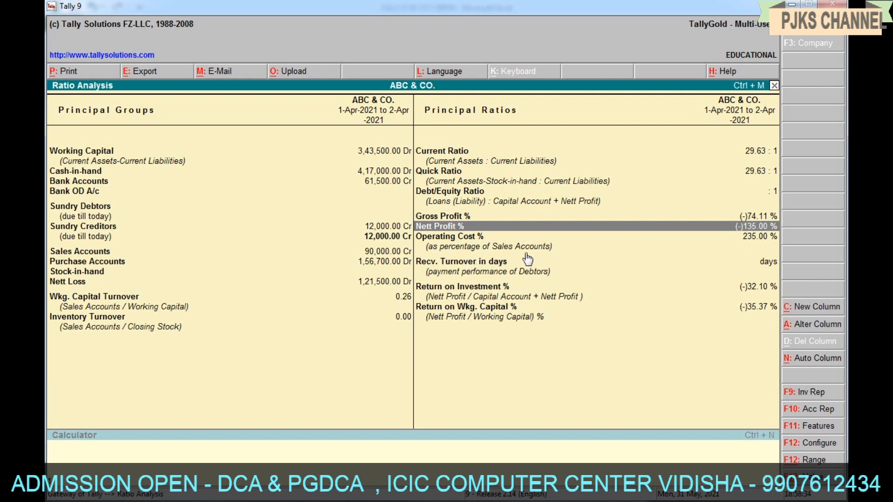
left_click(467, 239)
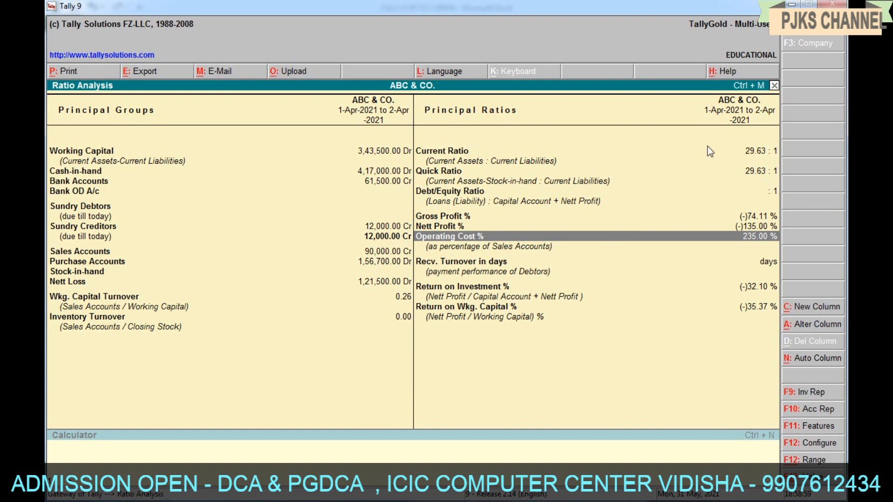
left_click(791, 4)
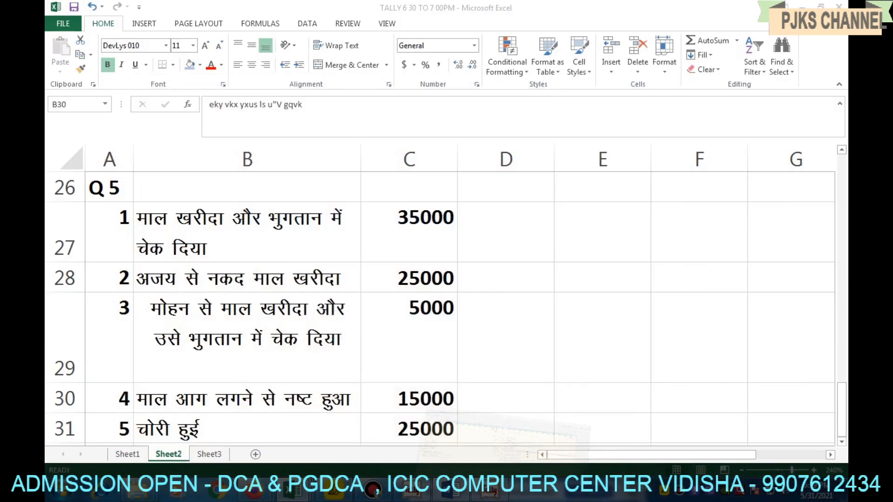
left_click(519, 308)
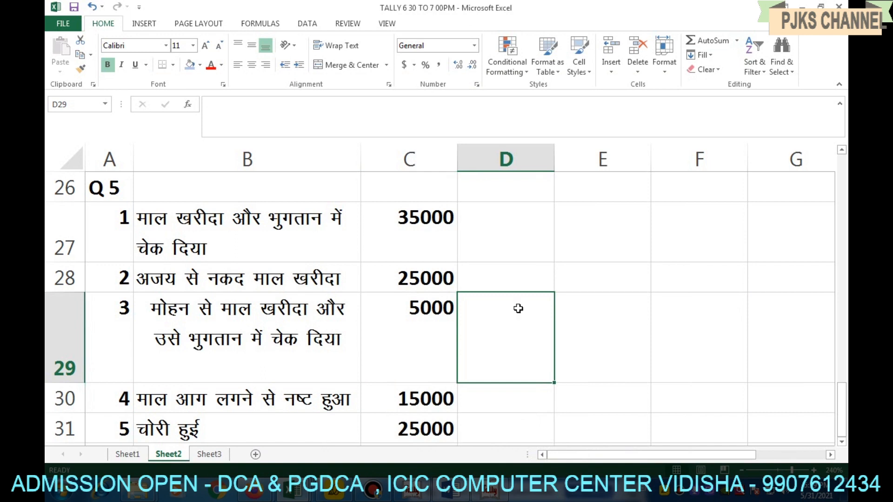